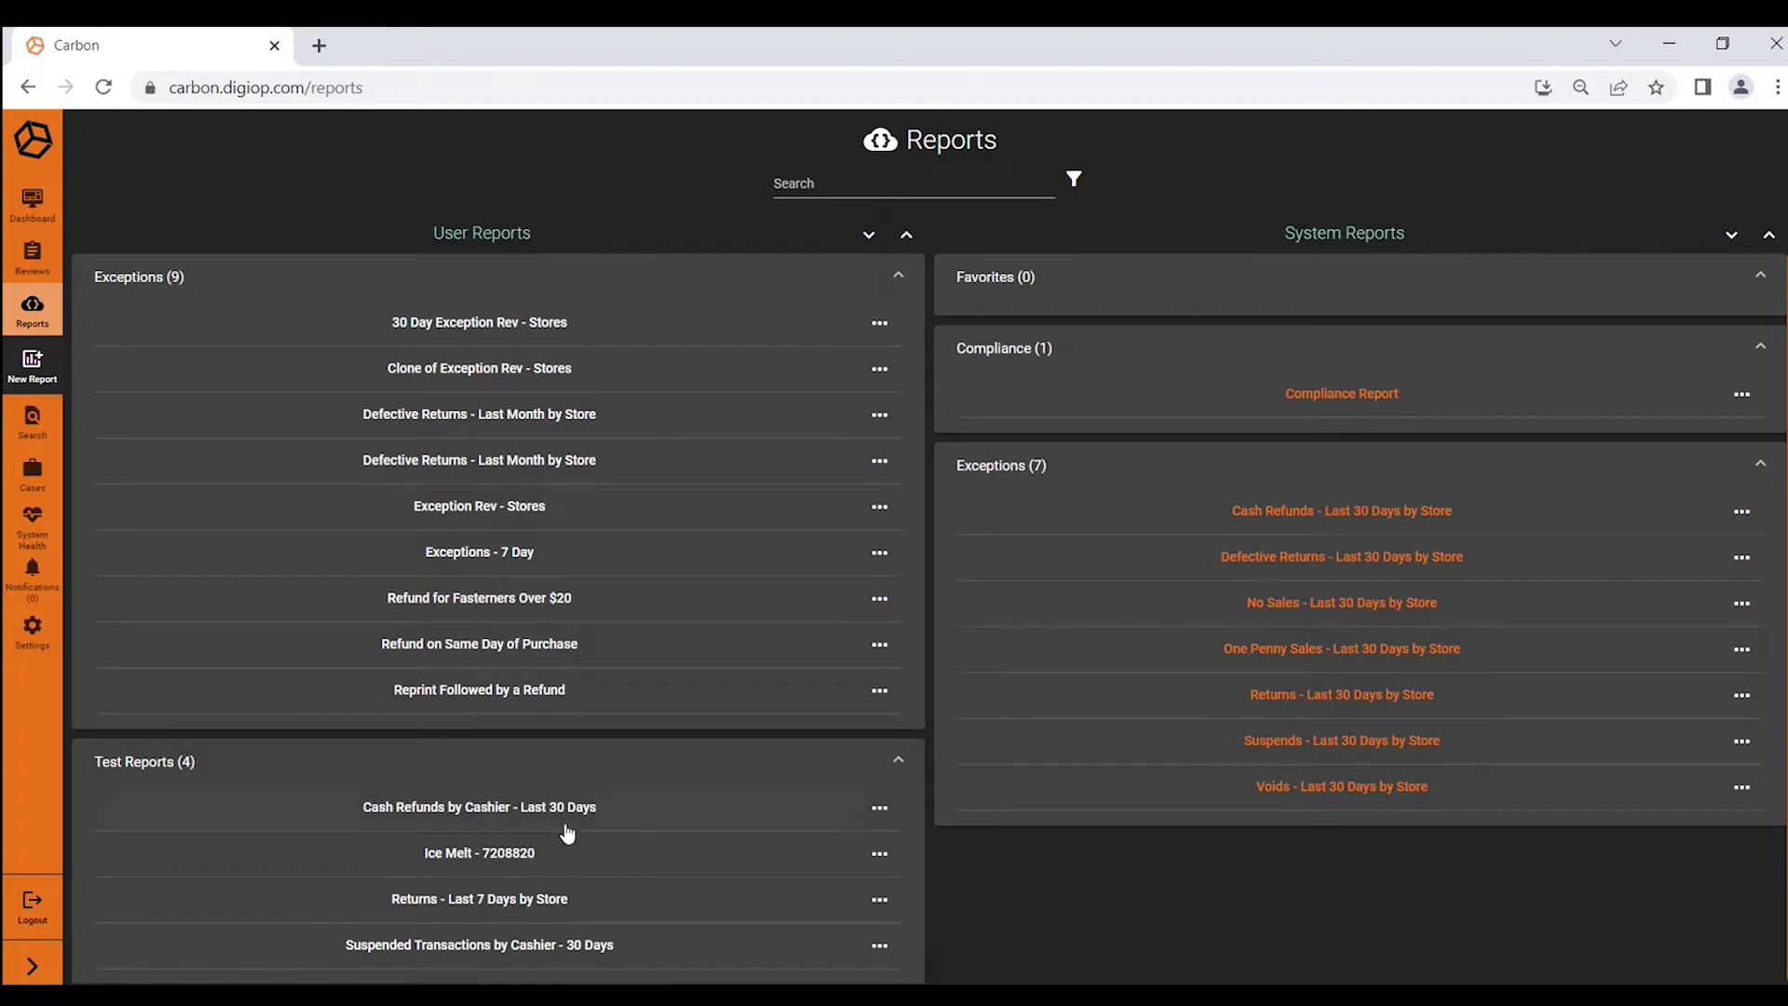
# Toggle the sidebar open and closed, then open 'Defective Returns - Last Month by Store' under User Reports > Exceptions
pyautogui.click(33, 968)
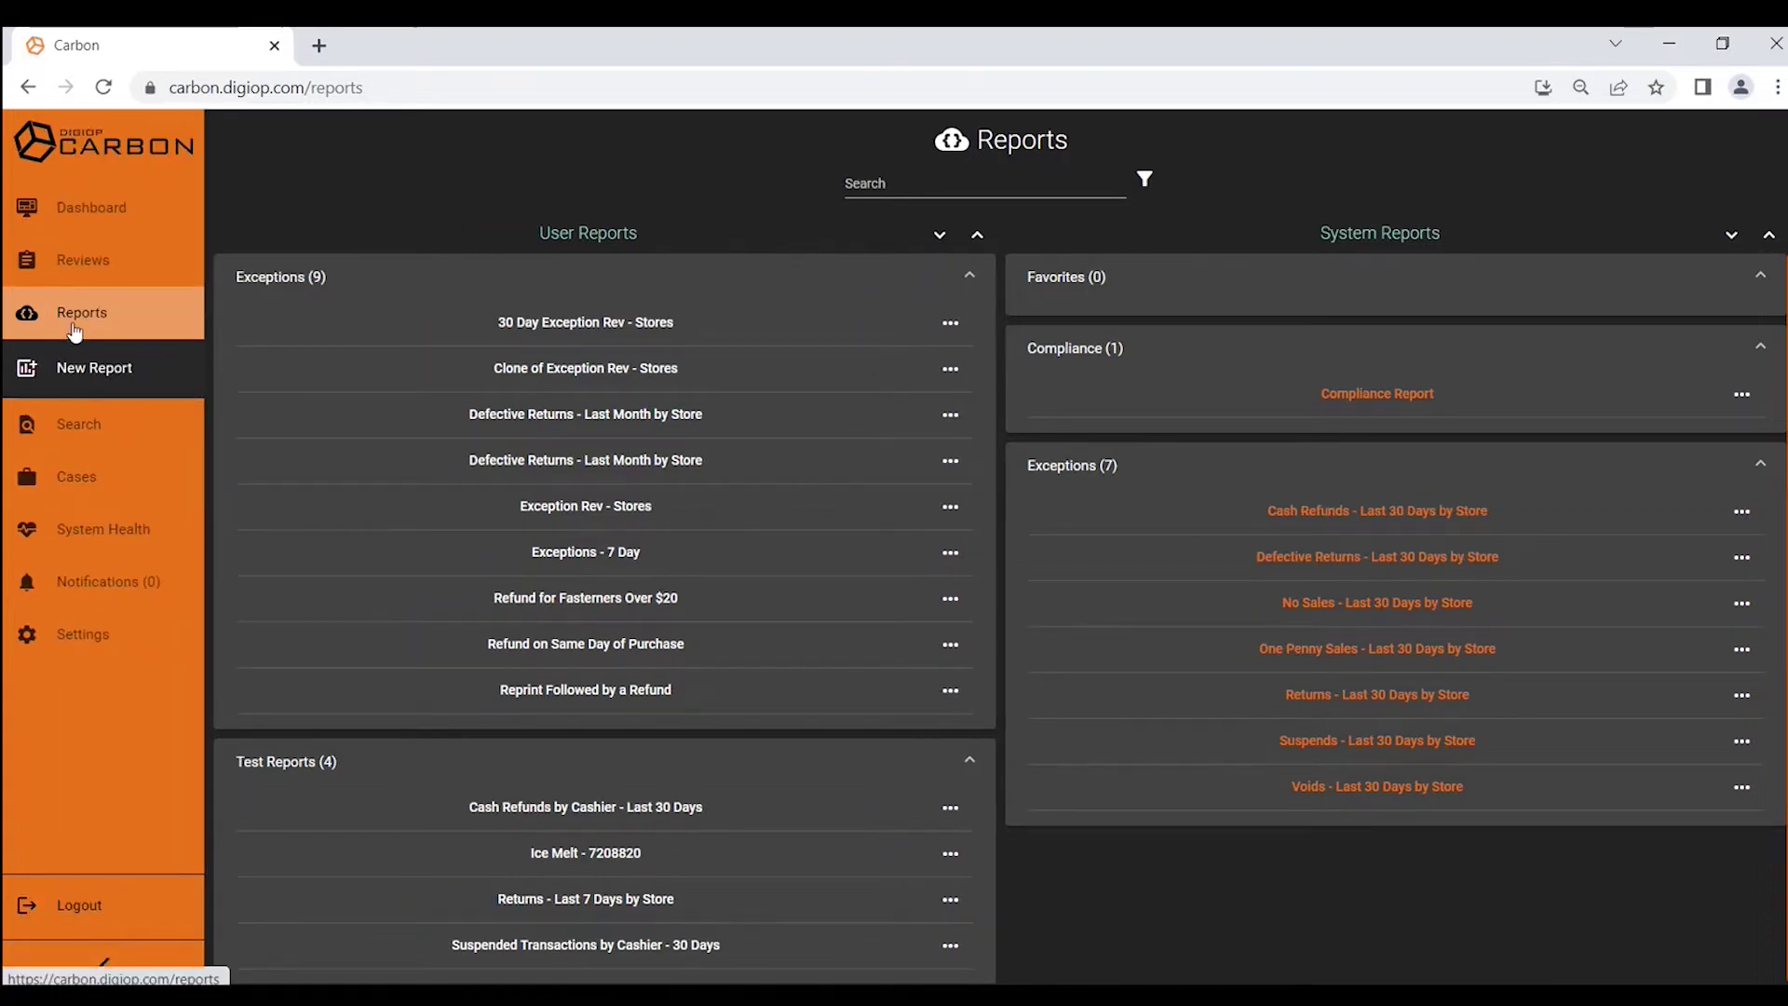
pyautogui.click(105, 964)
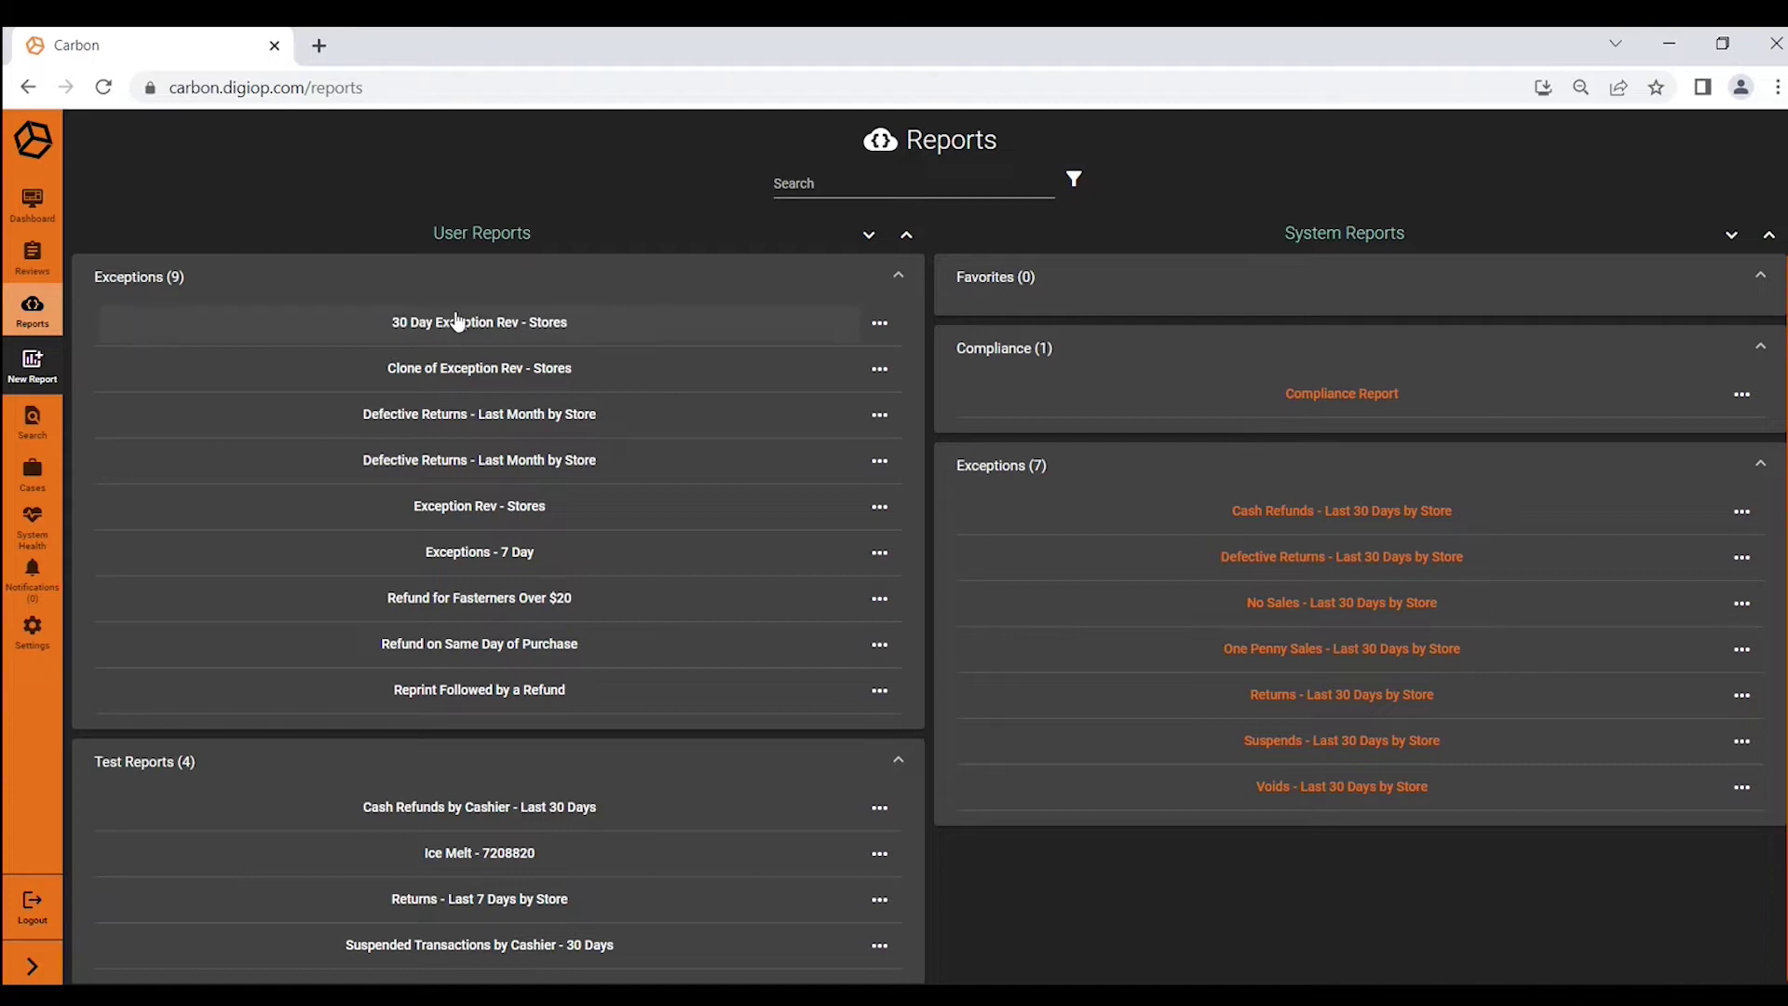
pyautogui.click(470, 421)
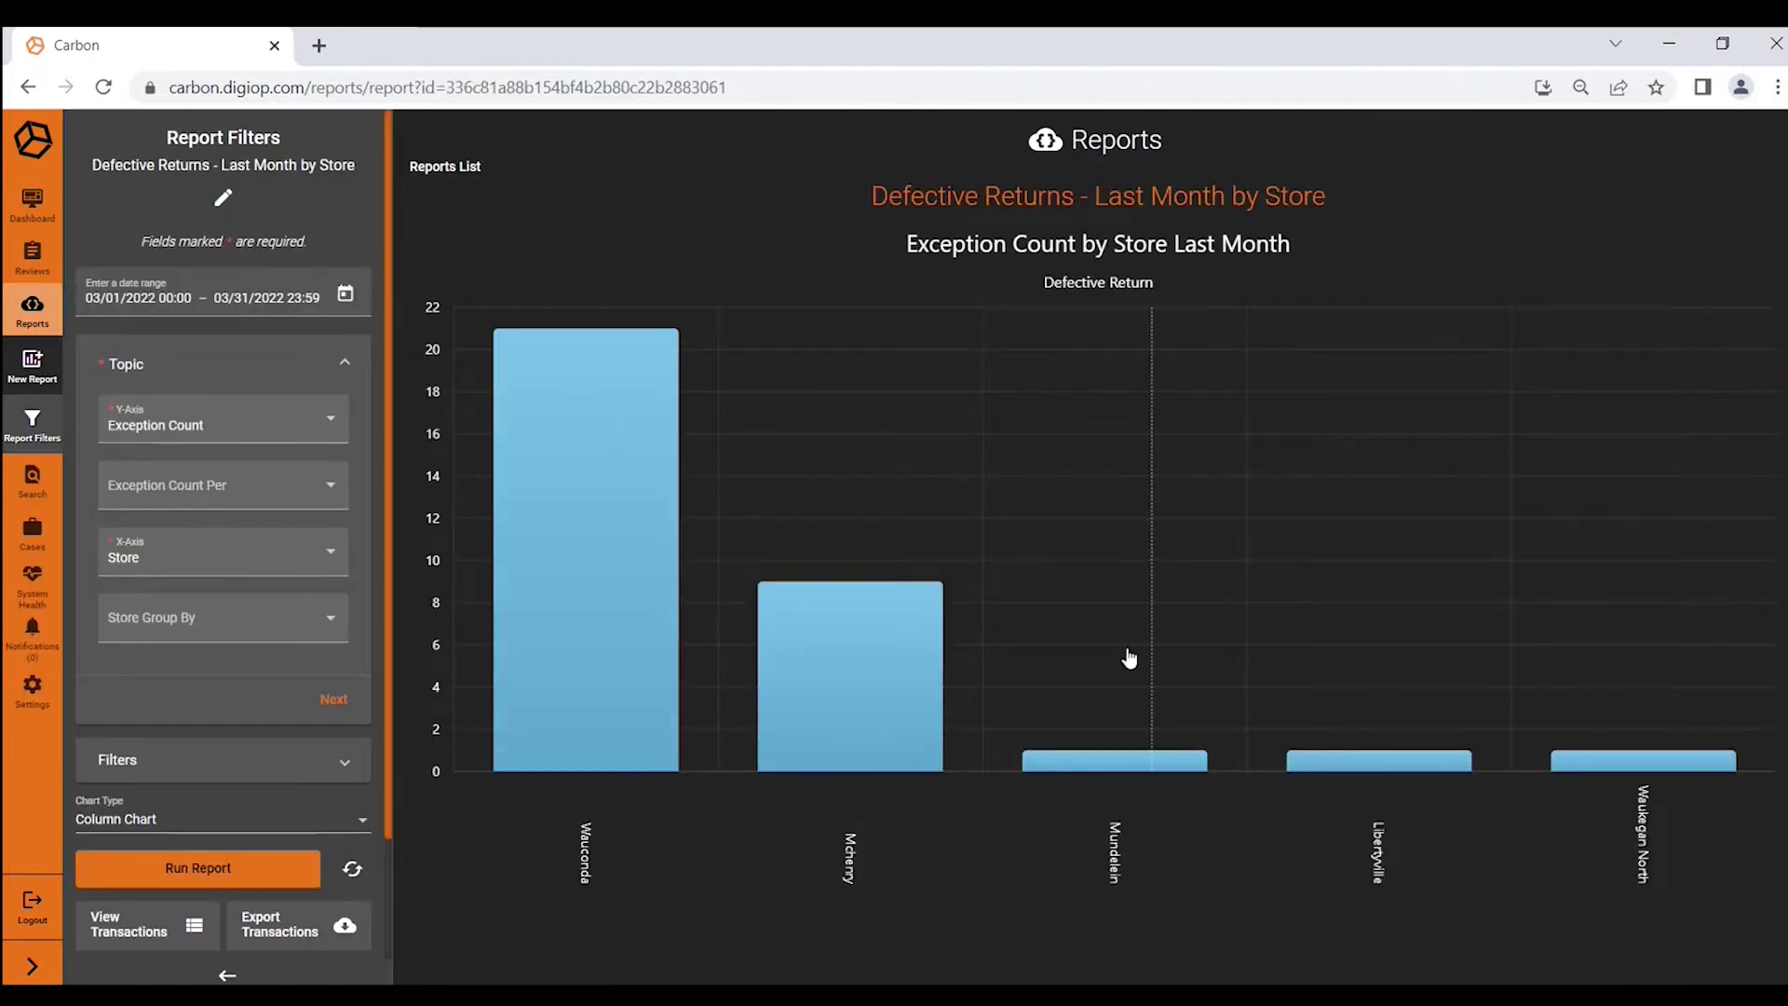
# Drill the Wauconda bar down by Cashier, then drill into the tallest cashier's bar
pyautogui.moveTo(625, 623)
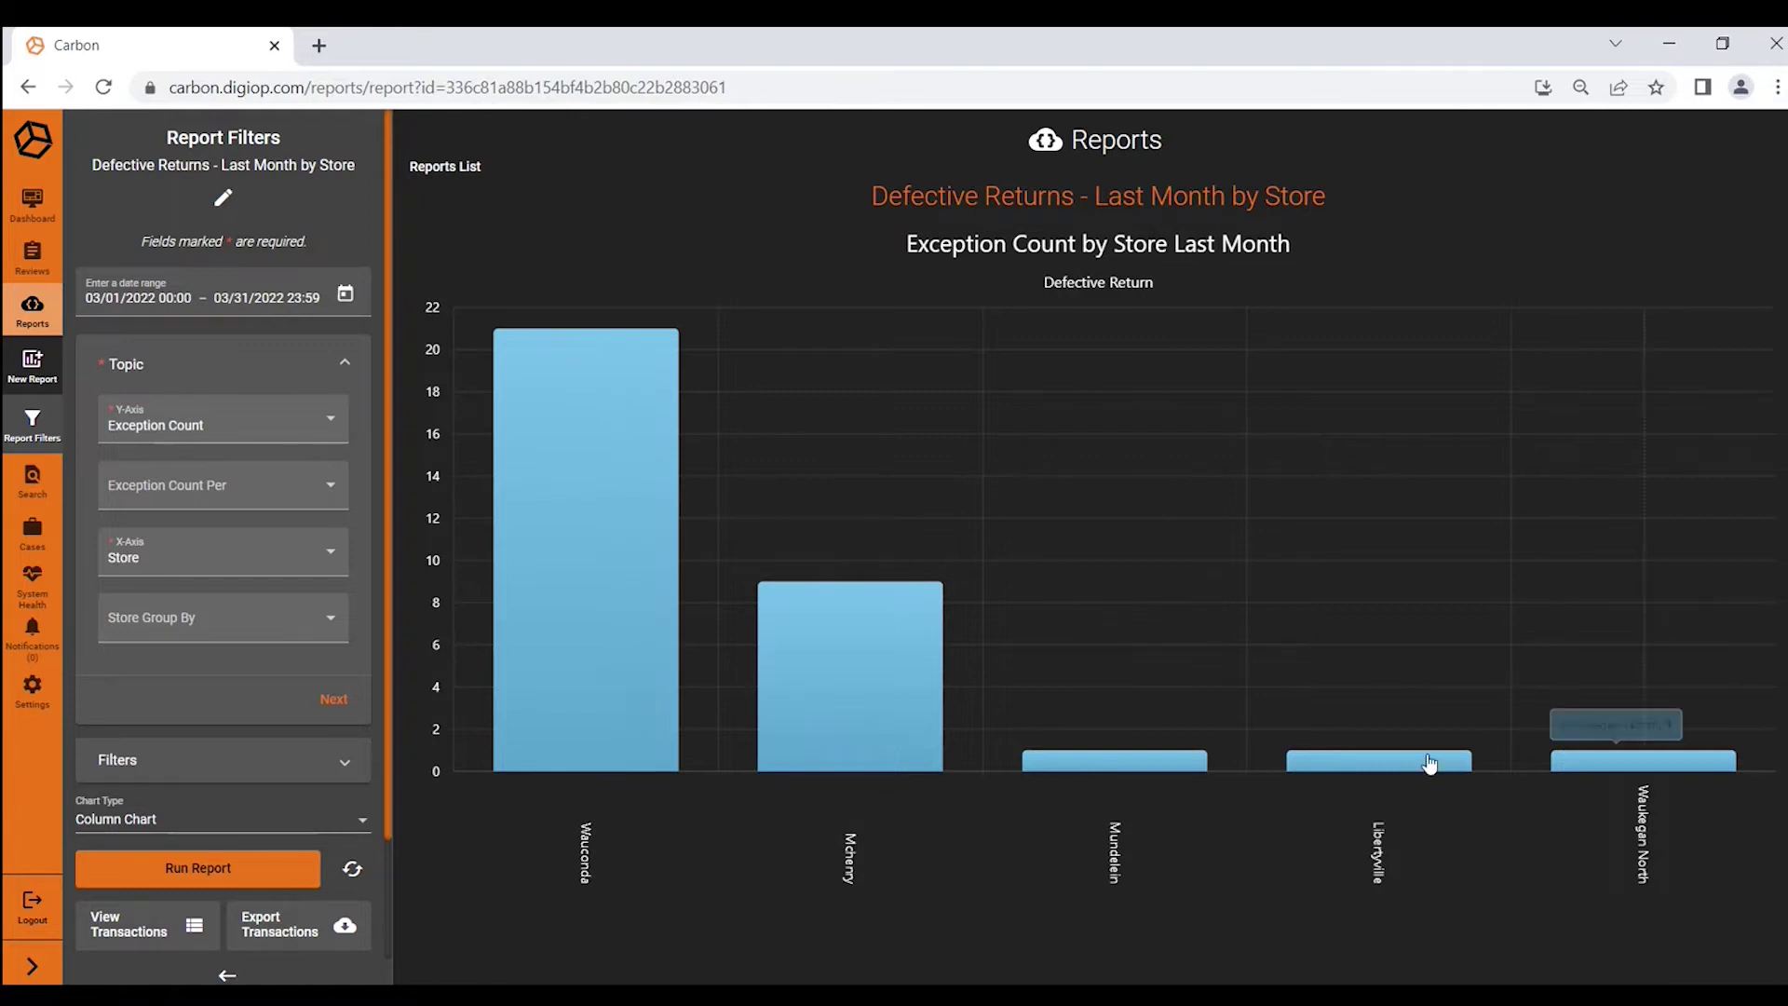
pyautogui.click(583, 508)
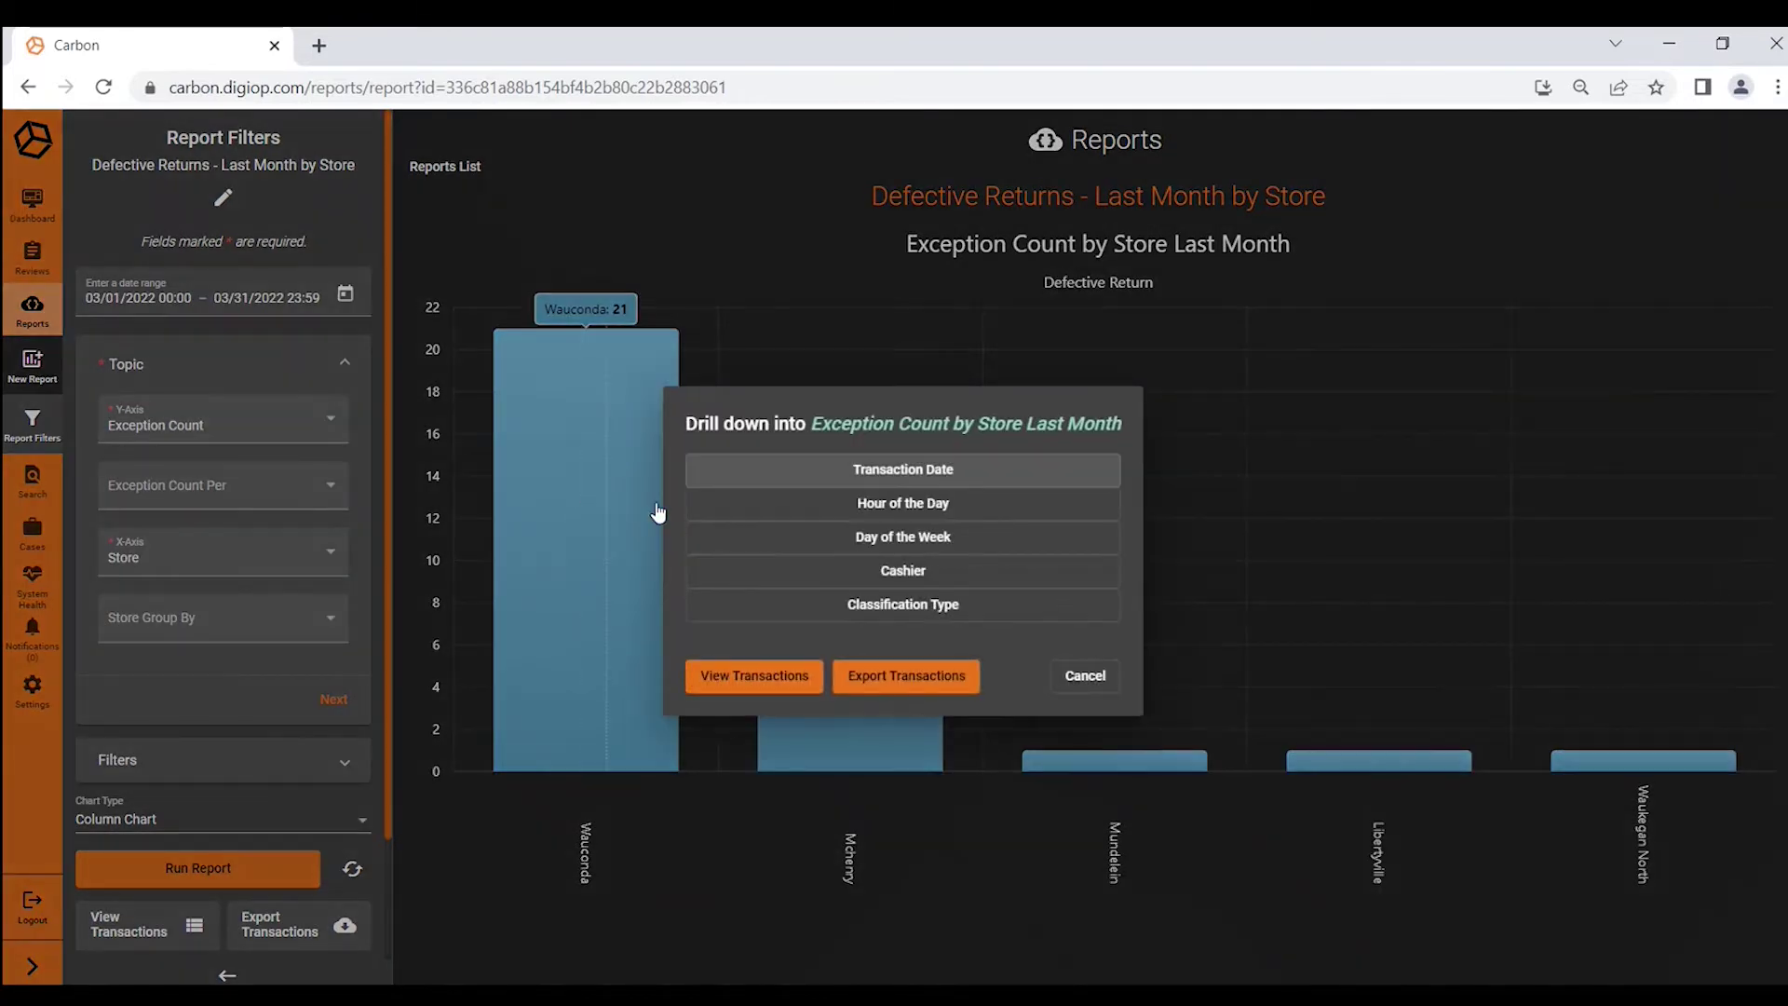
pyautogui.click(868, 573)
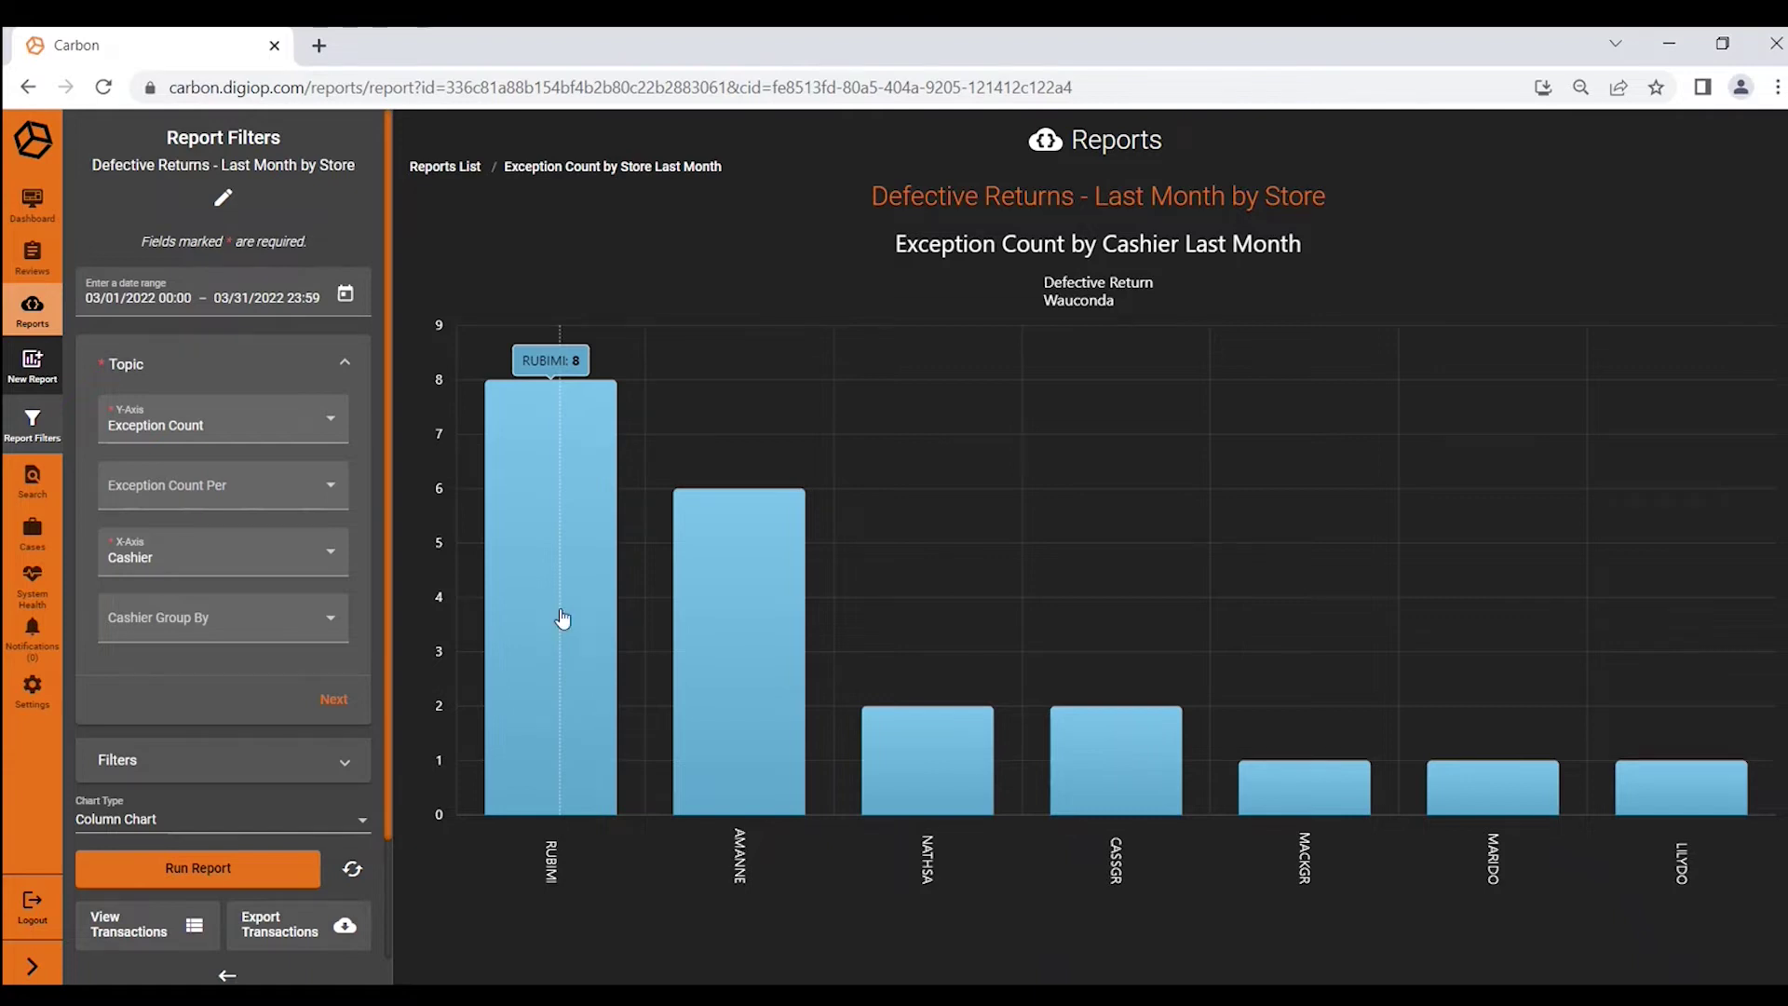
pyautogui.click(562, 559)
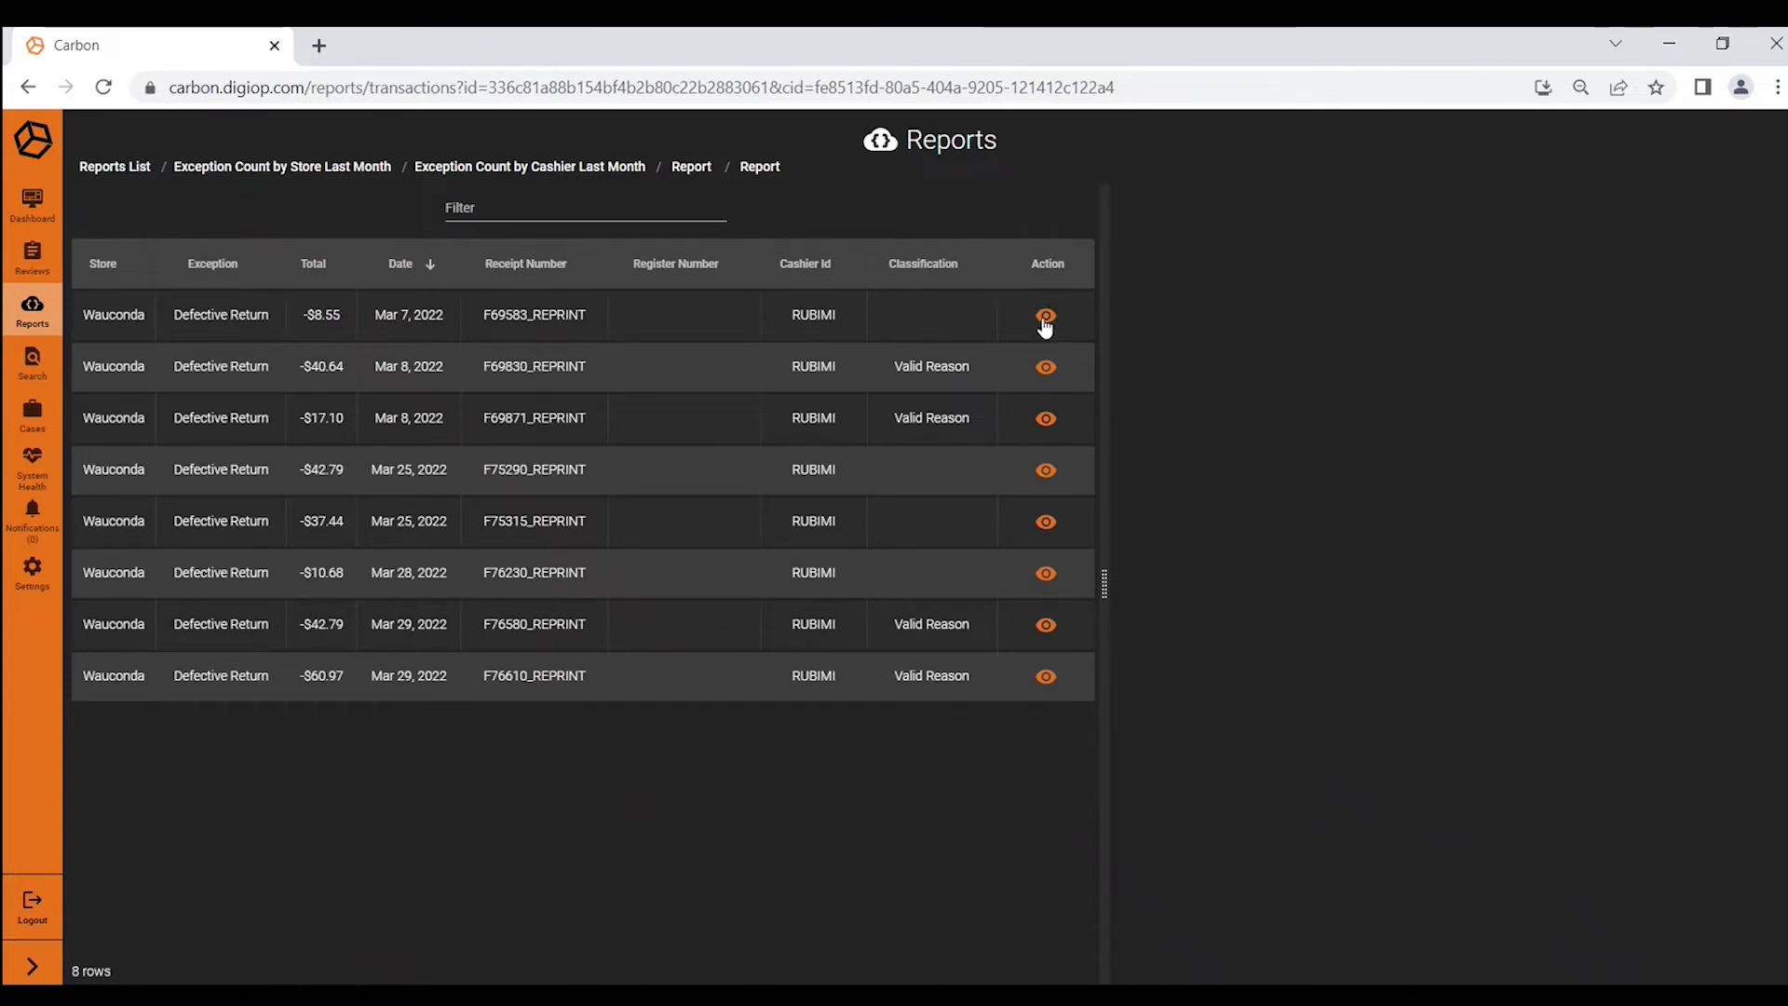
# Go back to the Reports List and start a new blank report
pyautogui.click(118, 169)
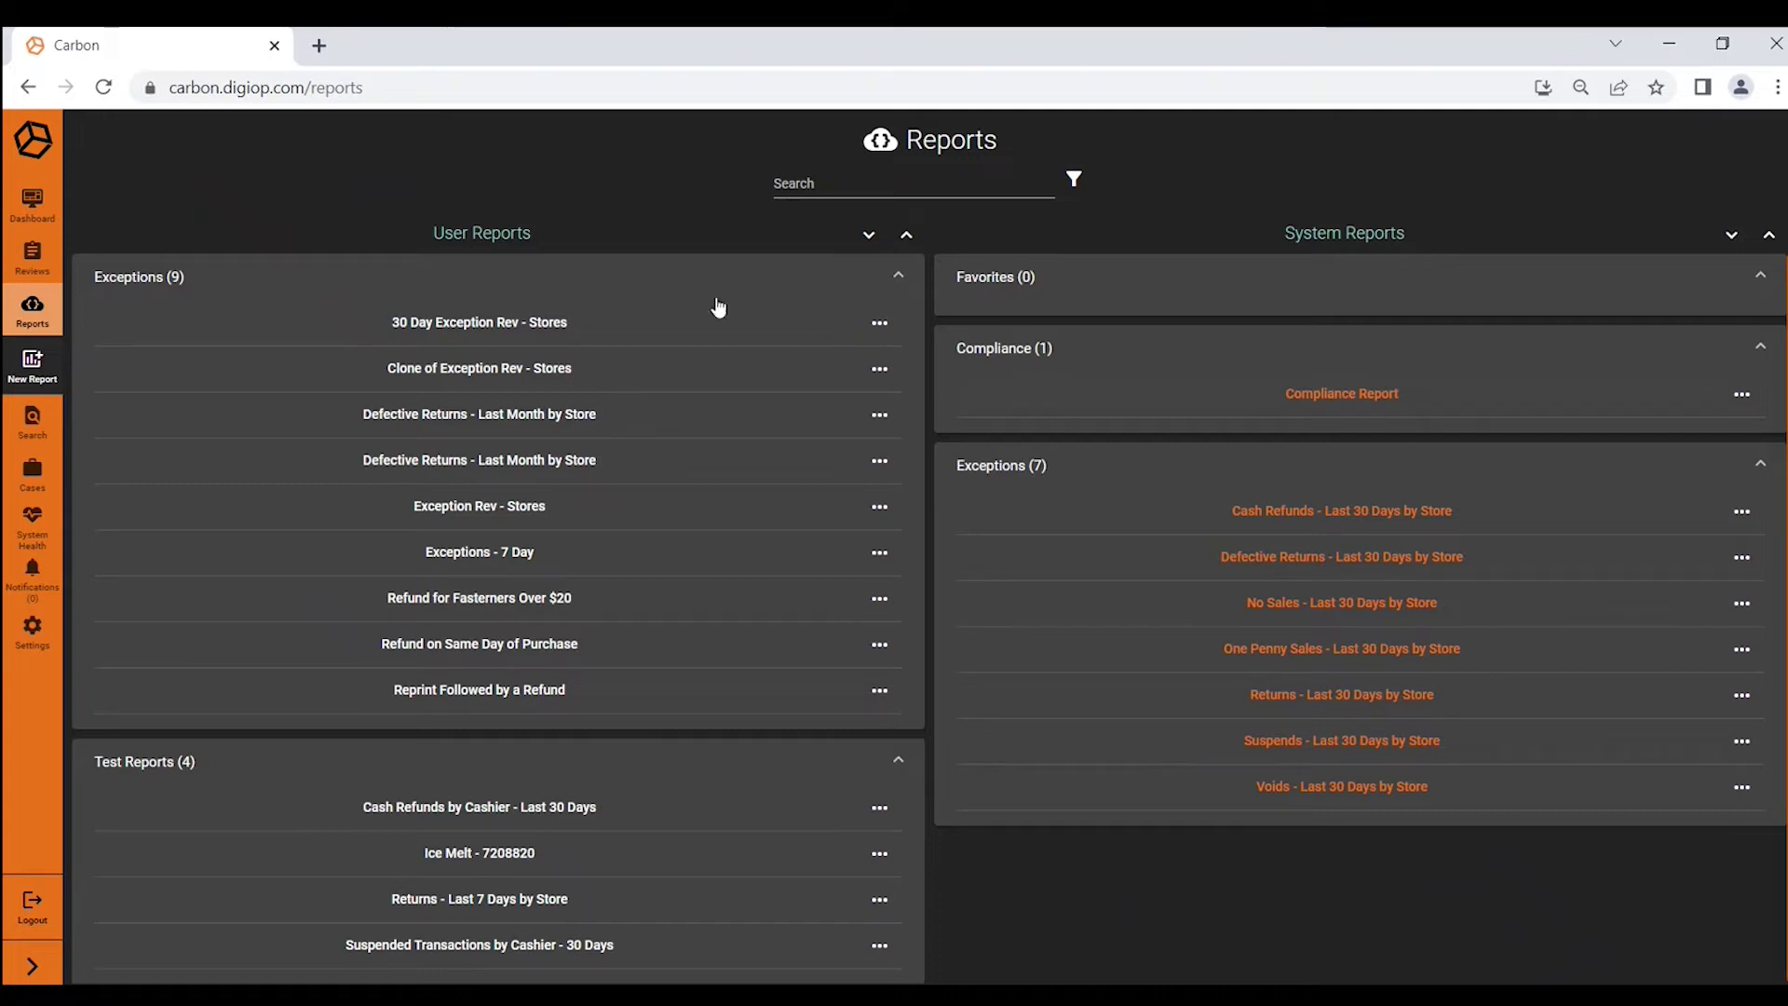
pyautogui.click(35, 365)
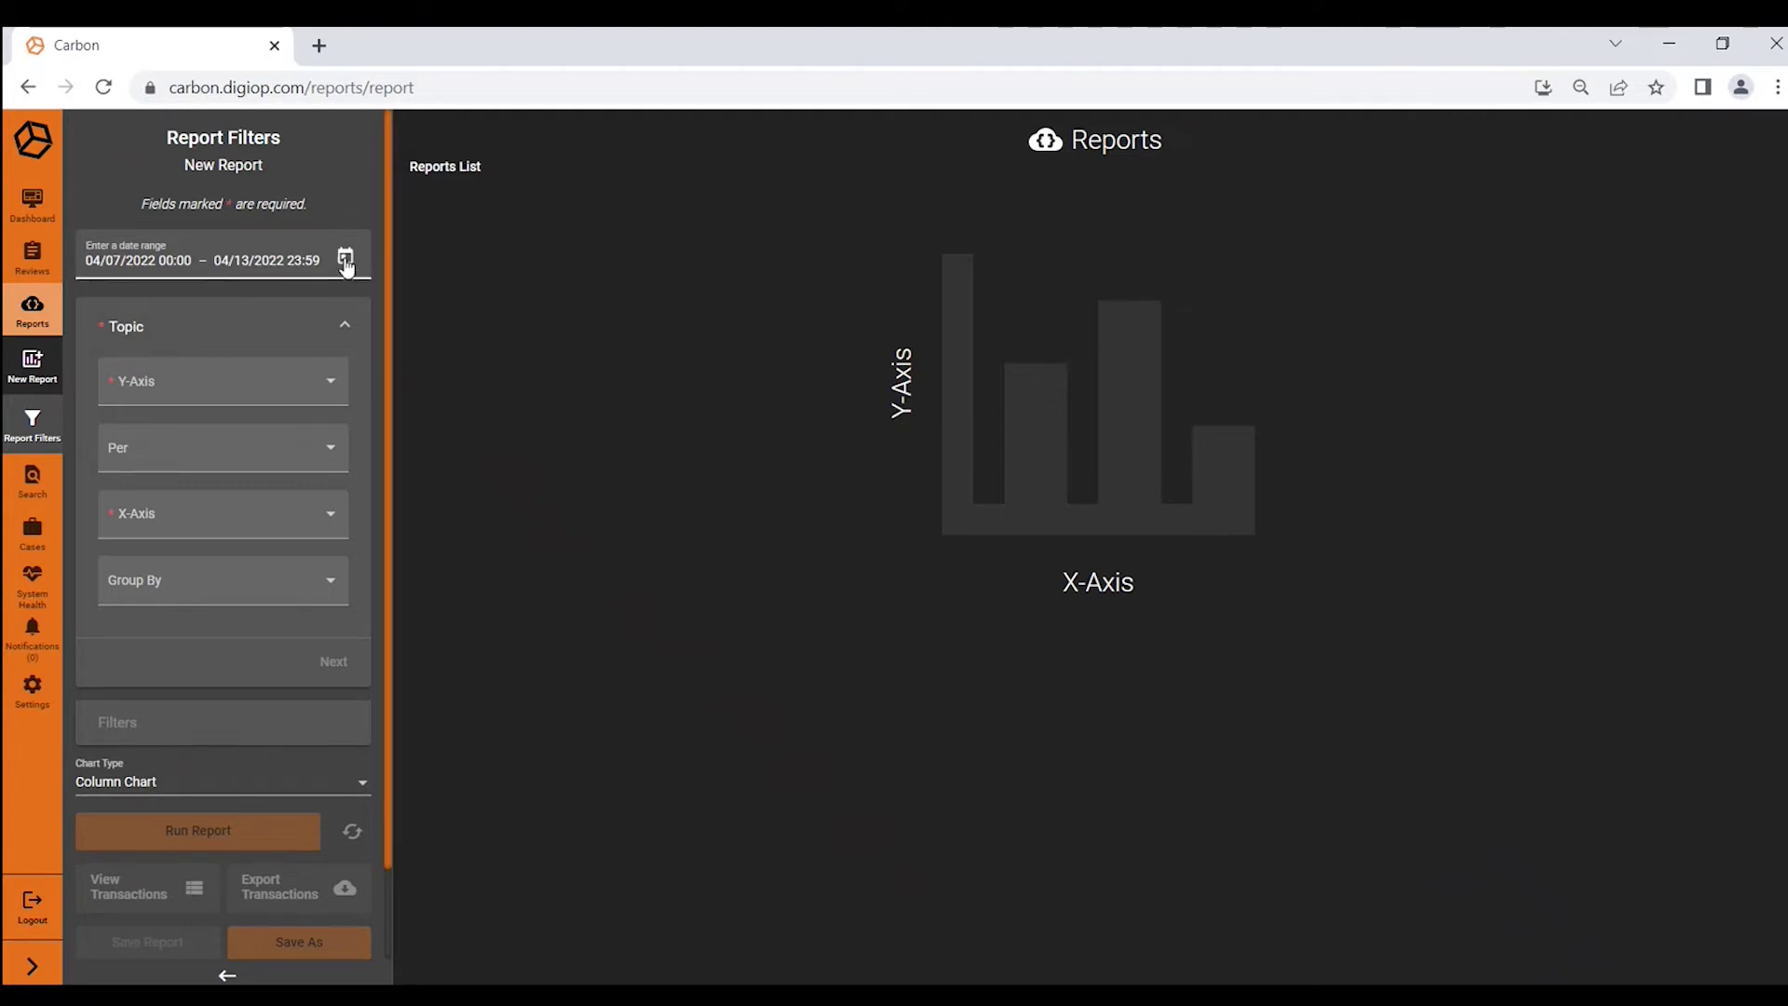
# Set the report's date range to 03/15/2022 00:00 through 04/13/2022 23:59
pyautogui.click(344, 259)
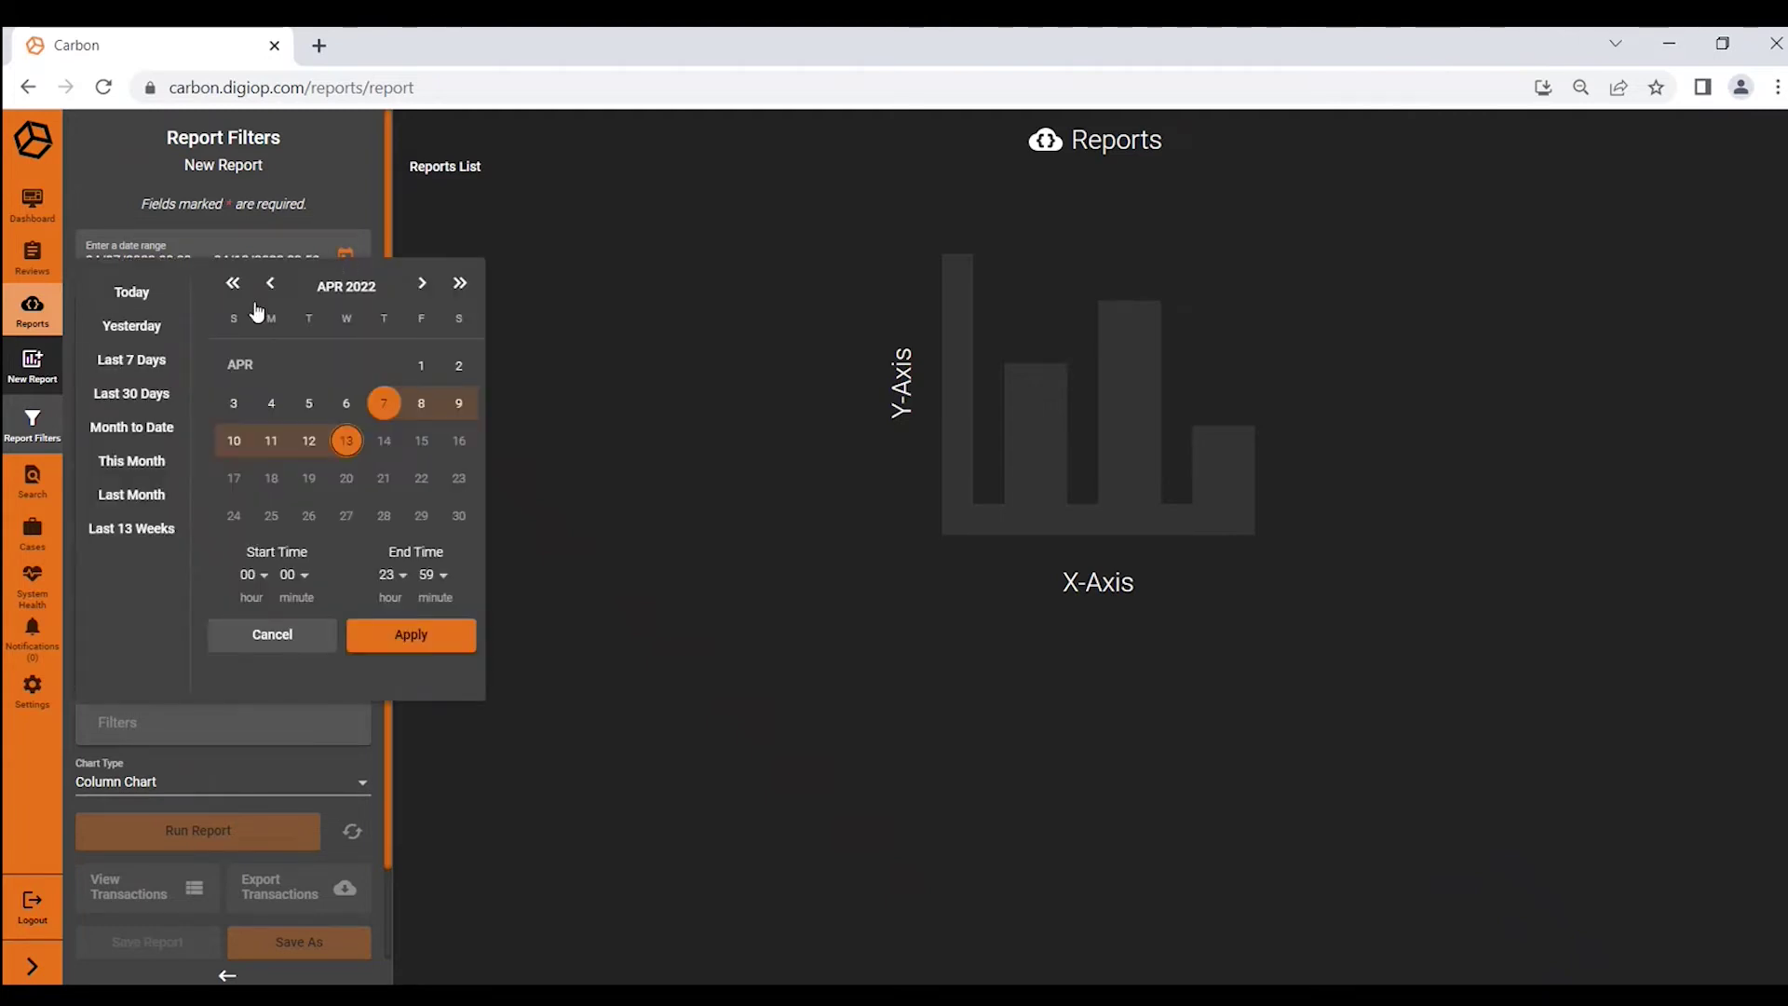
pyautogui.click(135, 393)
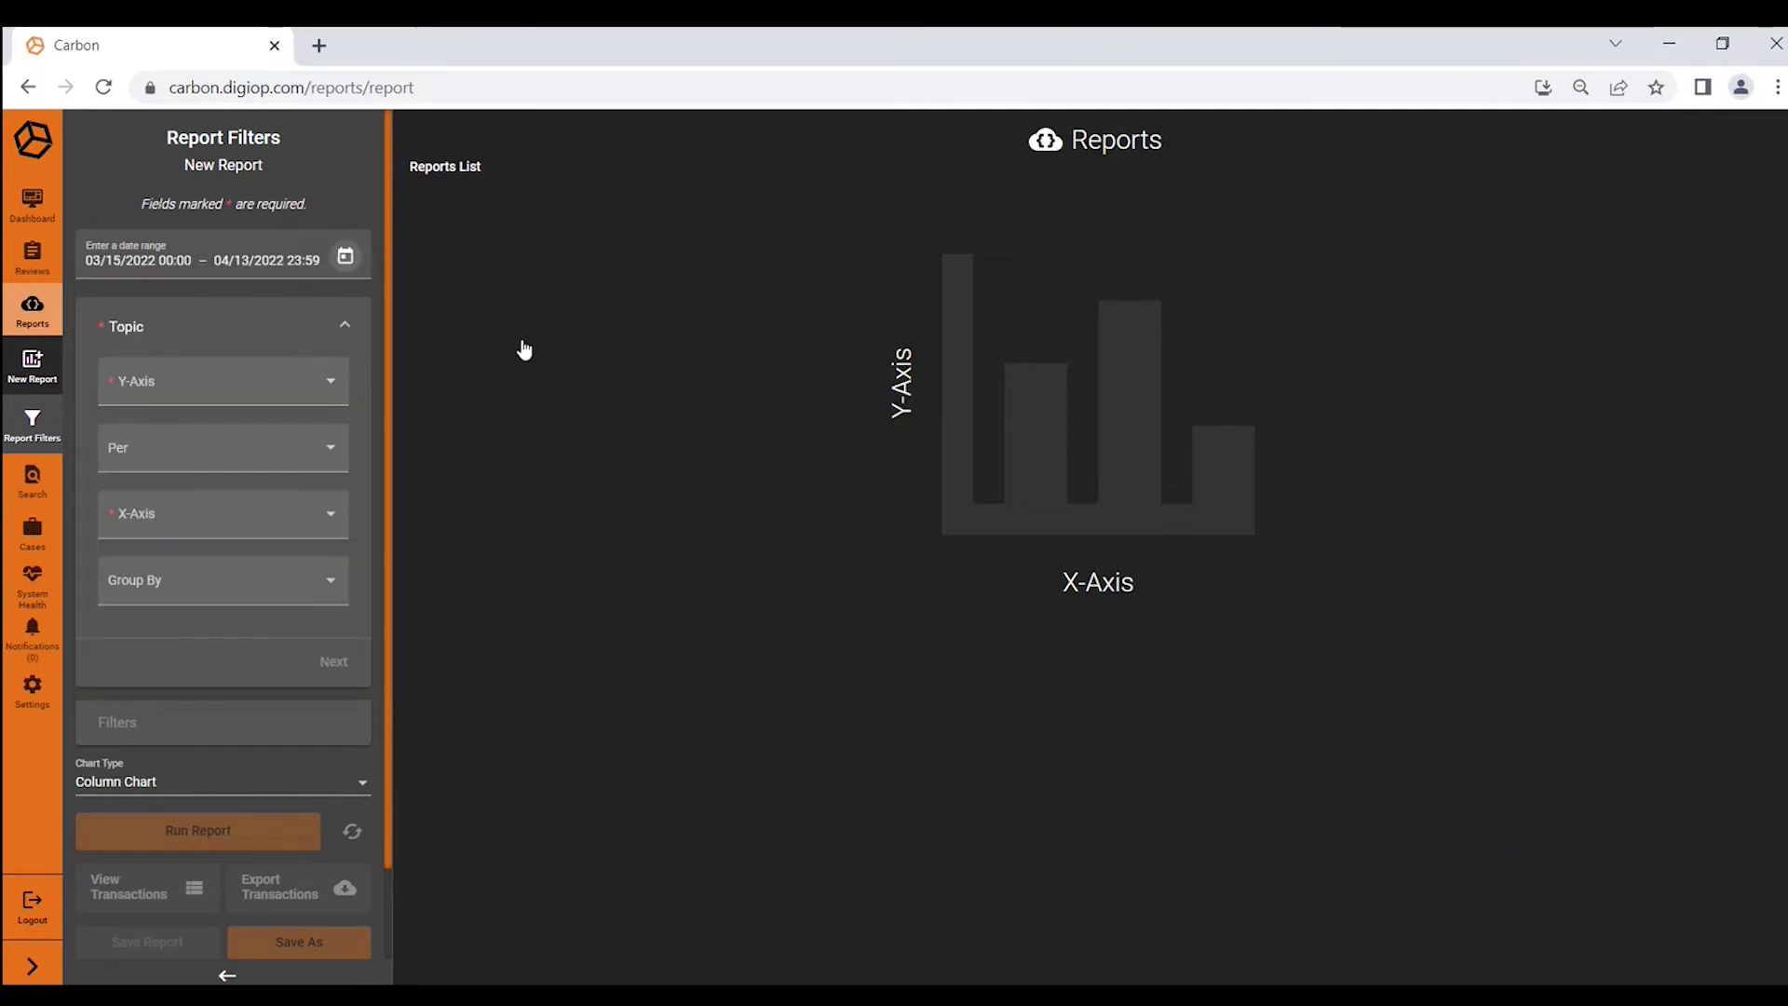
pyautogui.click(333, 386)
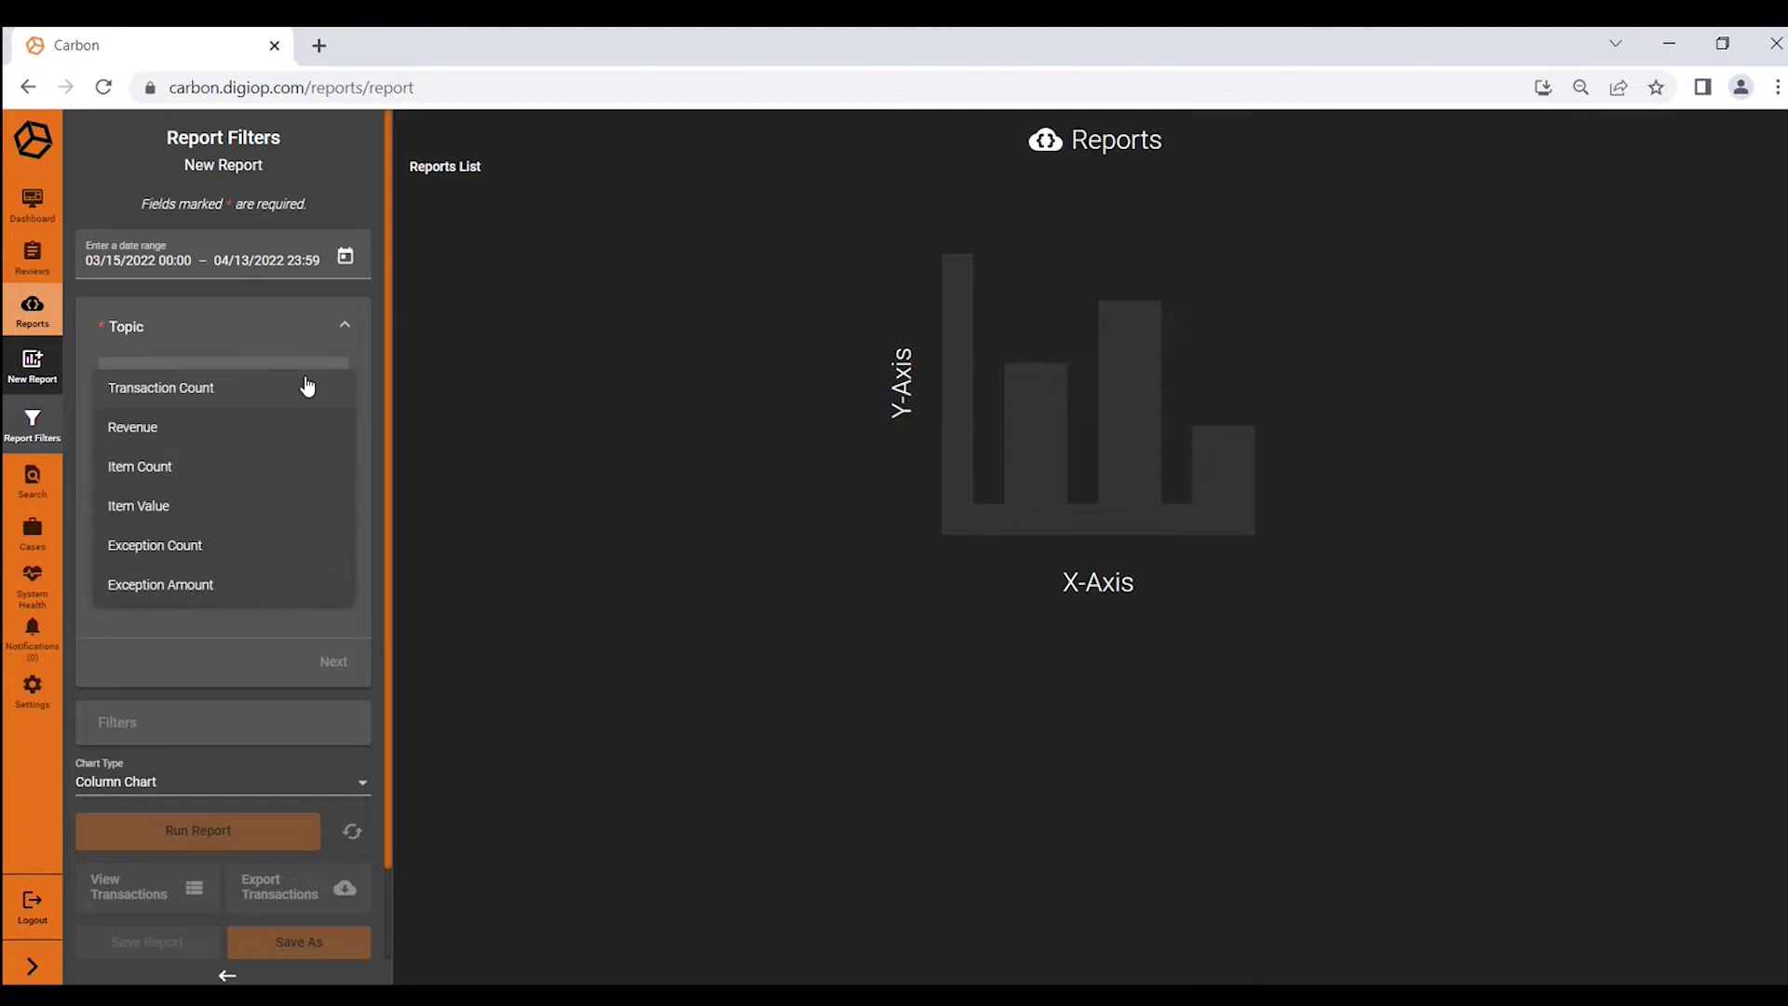
# Set the Y-Axis to Exception Count and the X-Axis to Cashier, then continue to Filters
pyautogui.click(247, 550)
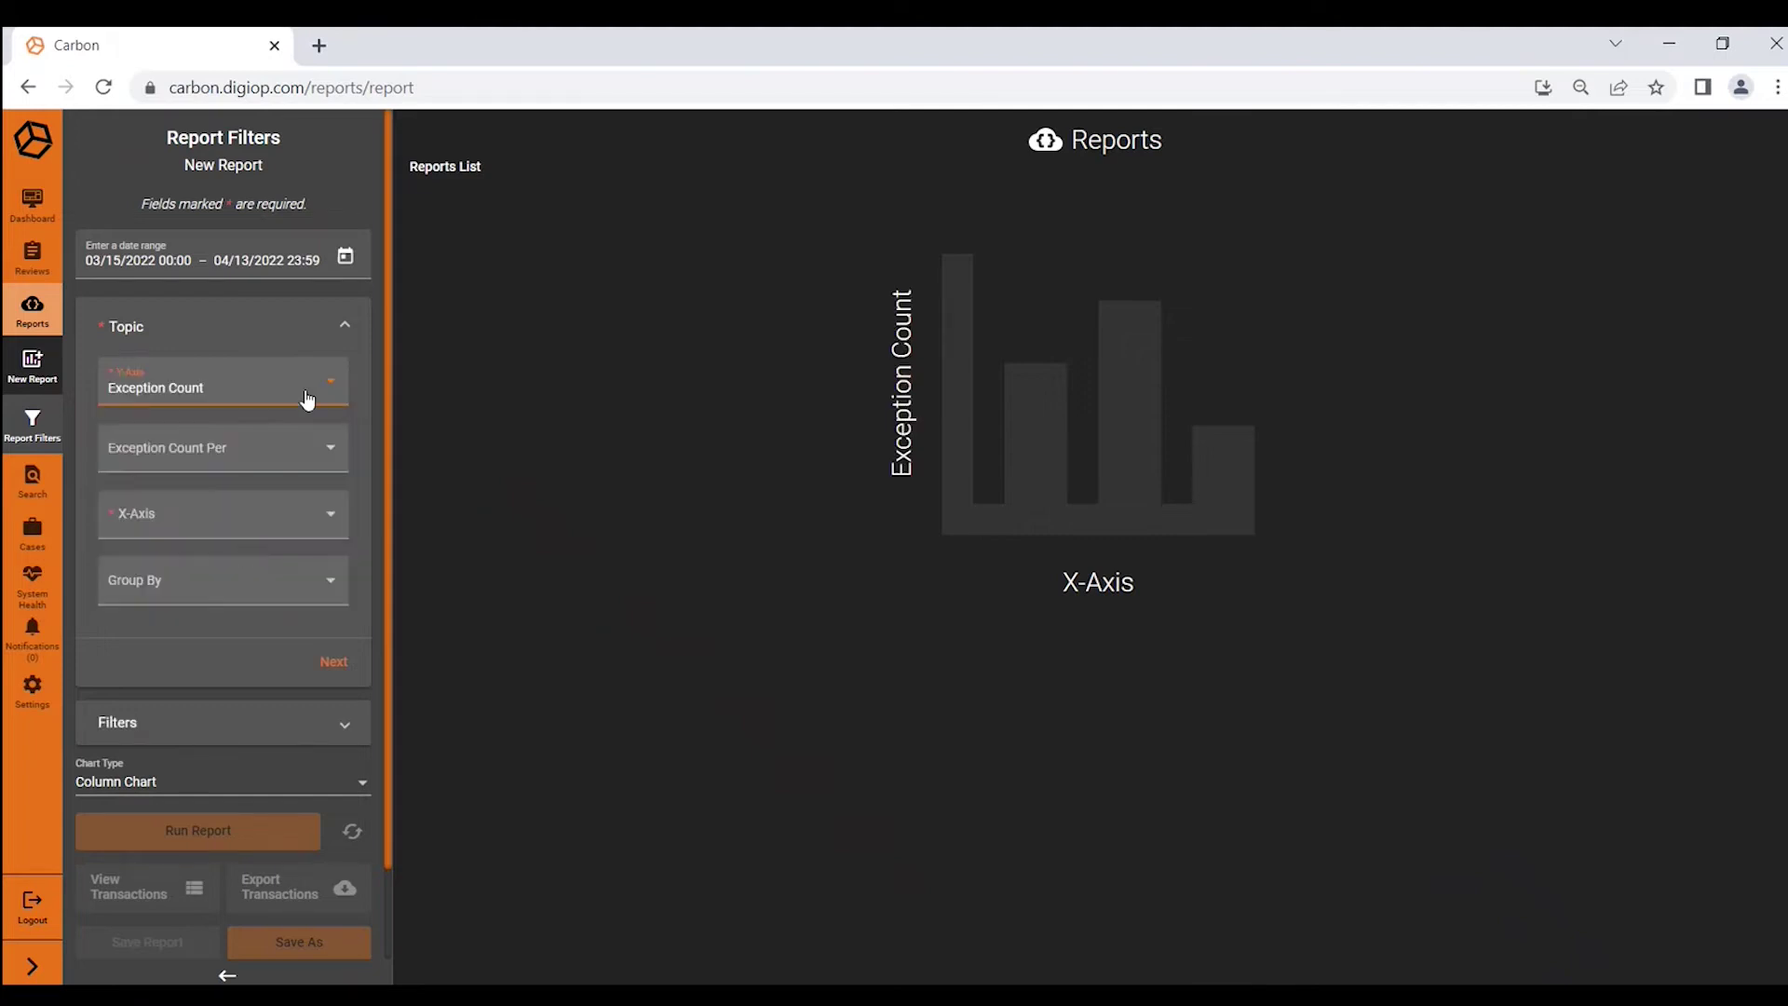
pyautogui.click(334, 514)
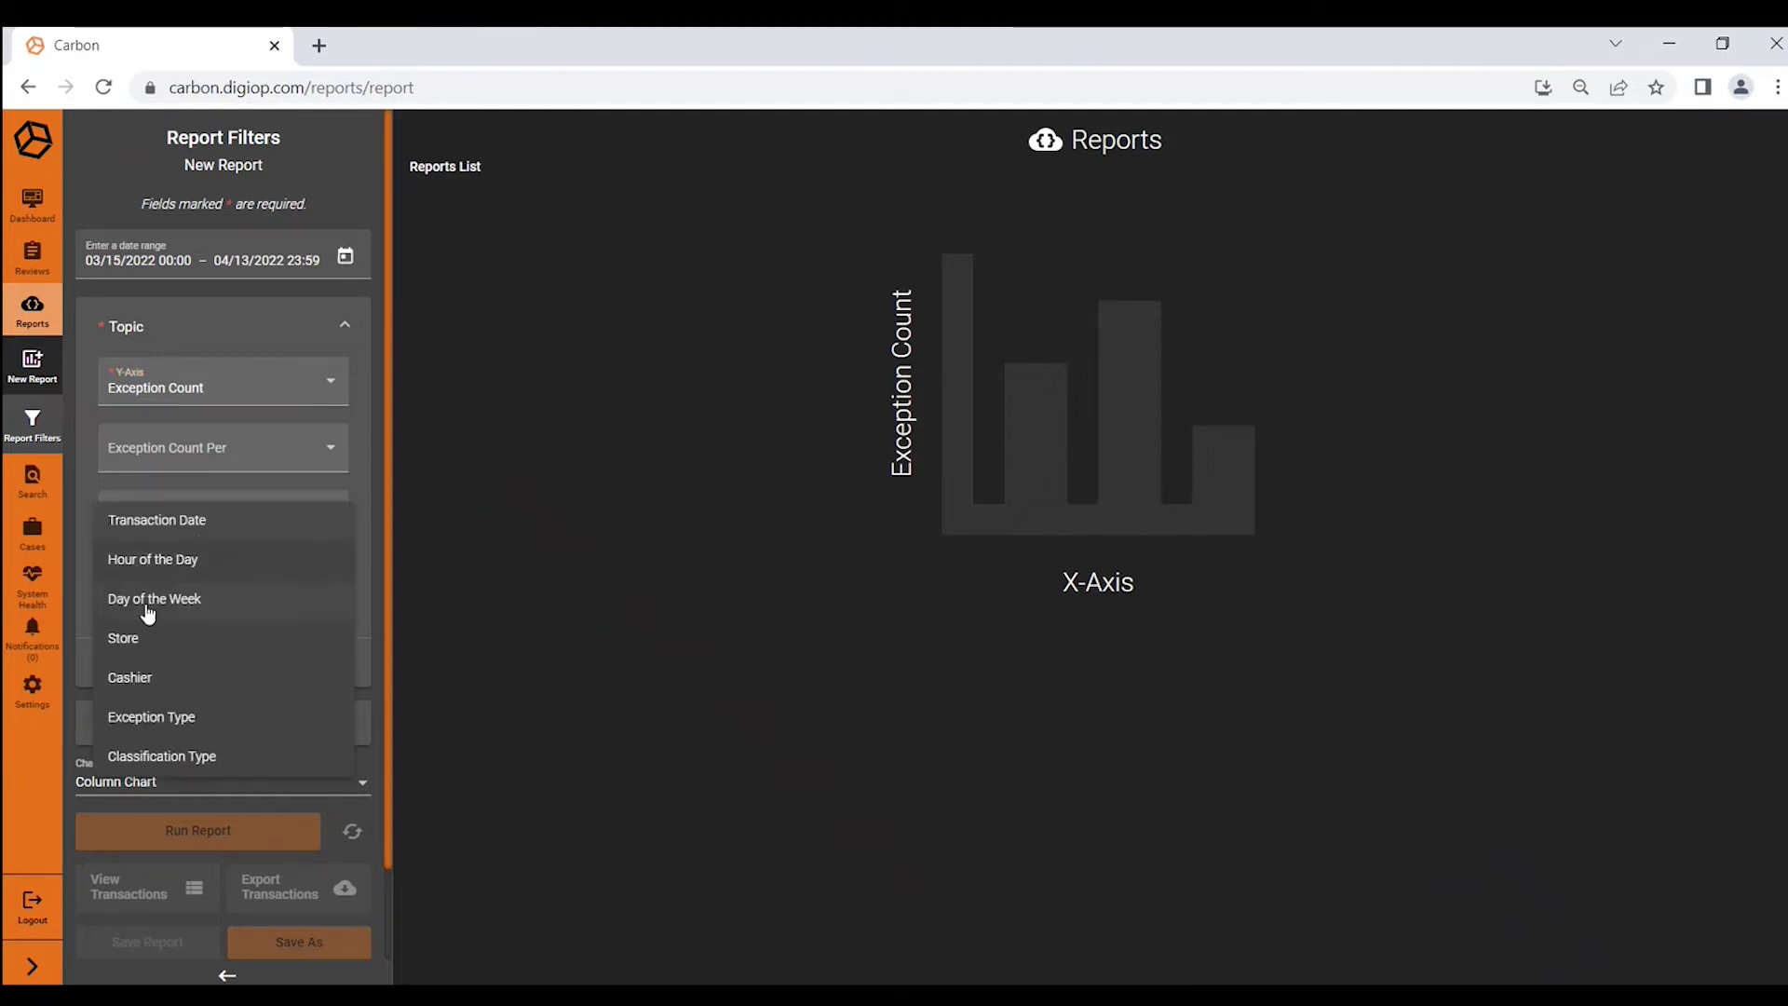
pyautogui.click(141, 683)
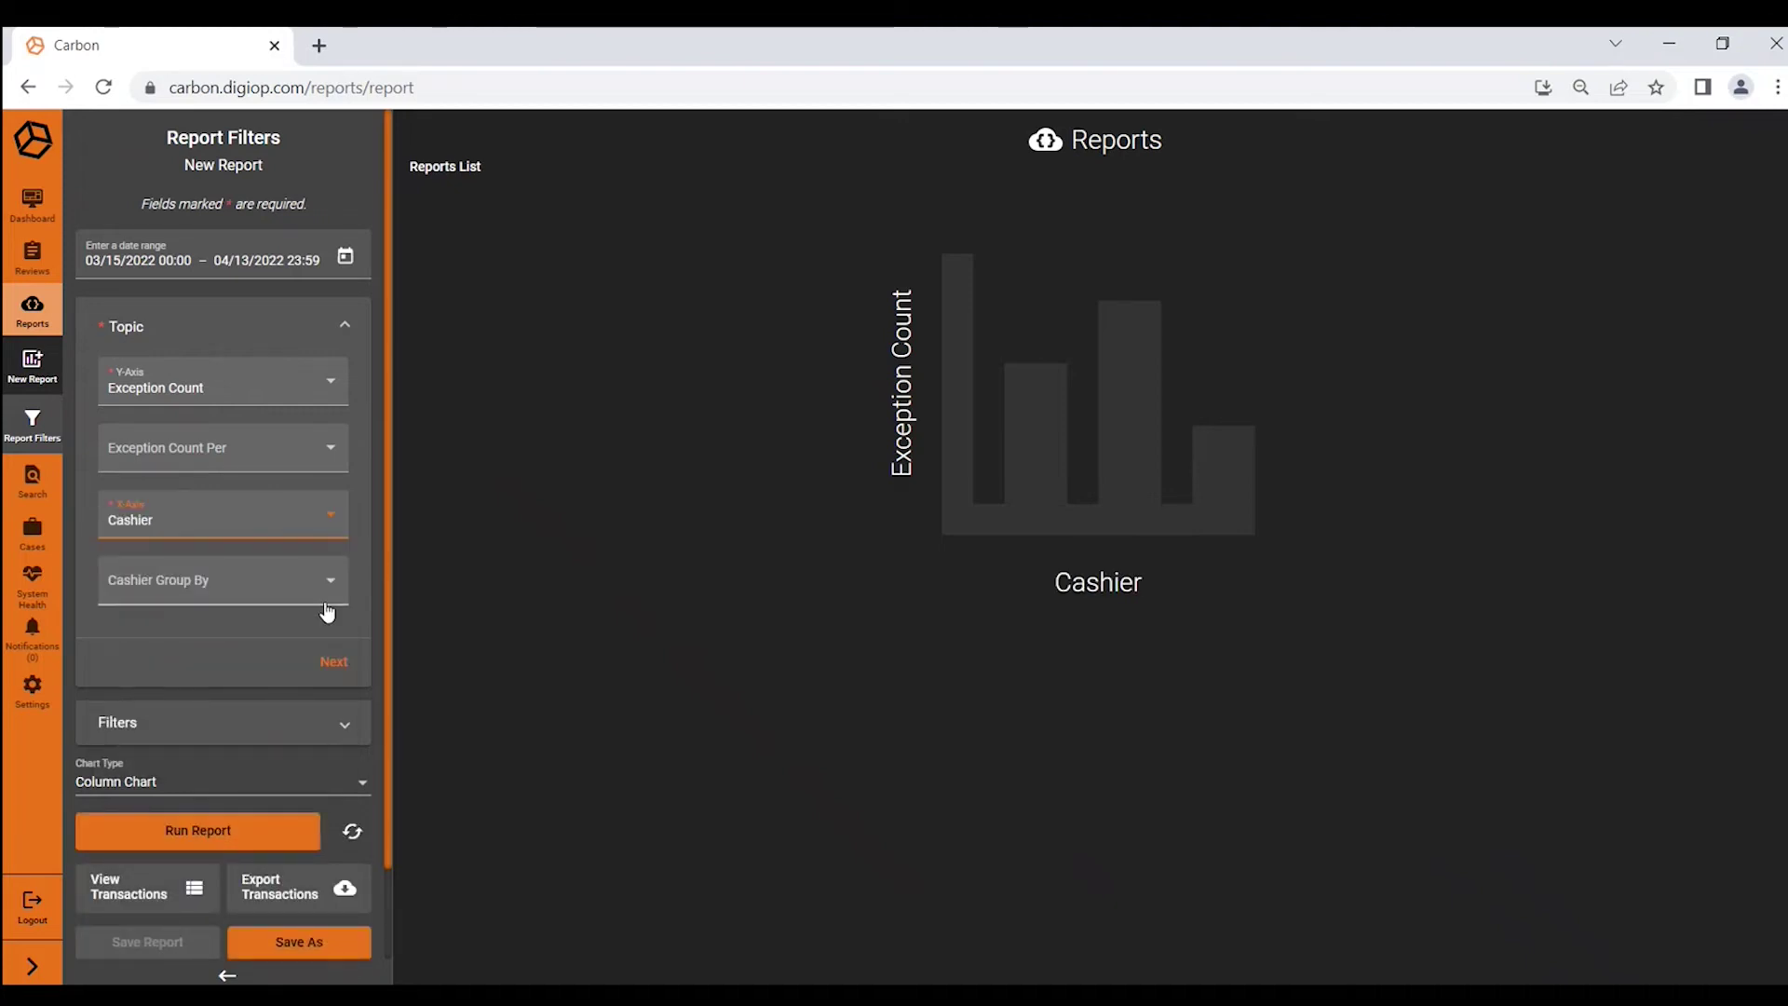
pyautogui.click(335, 663)
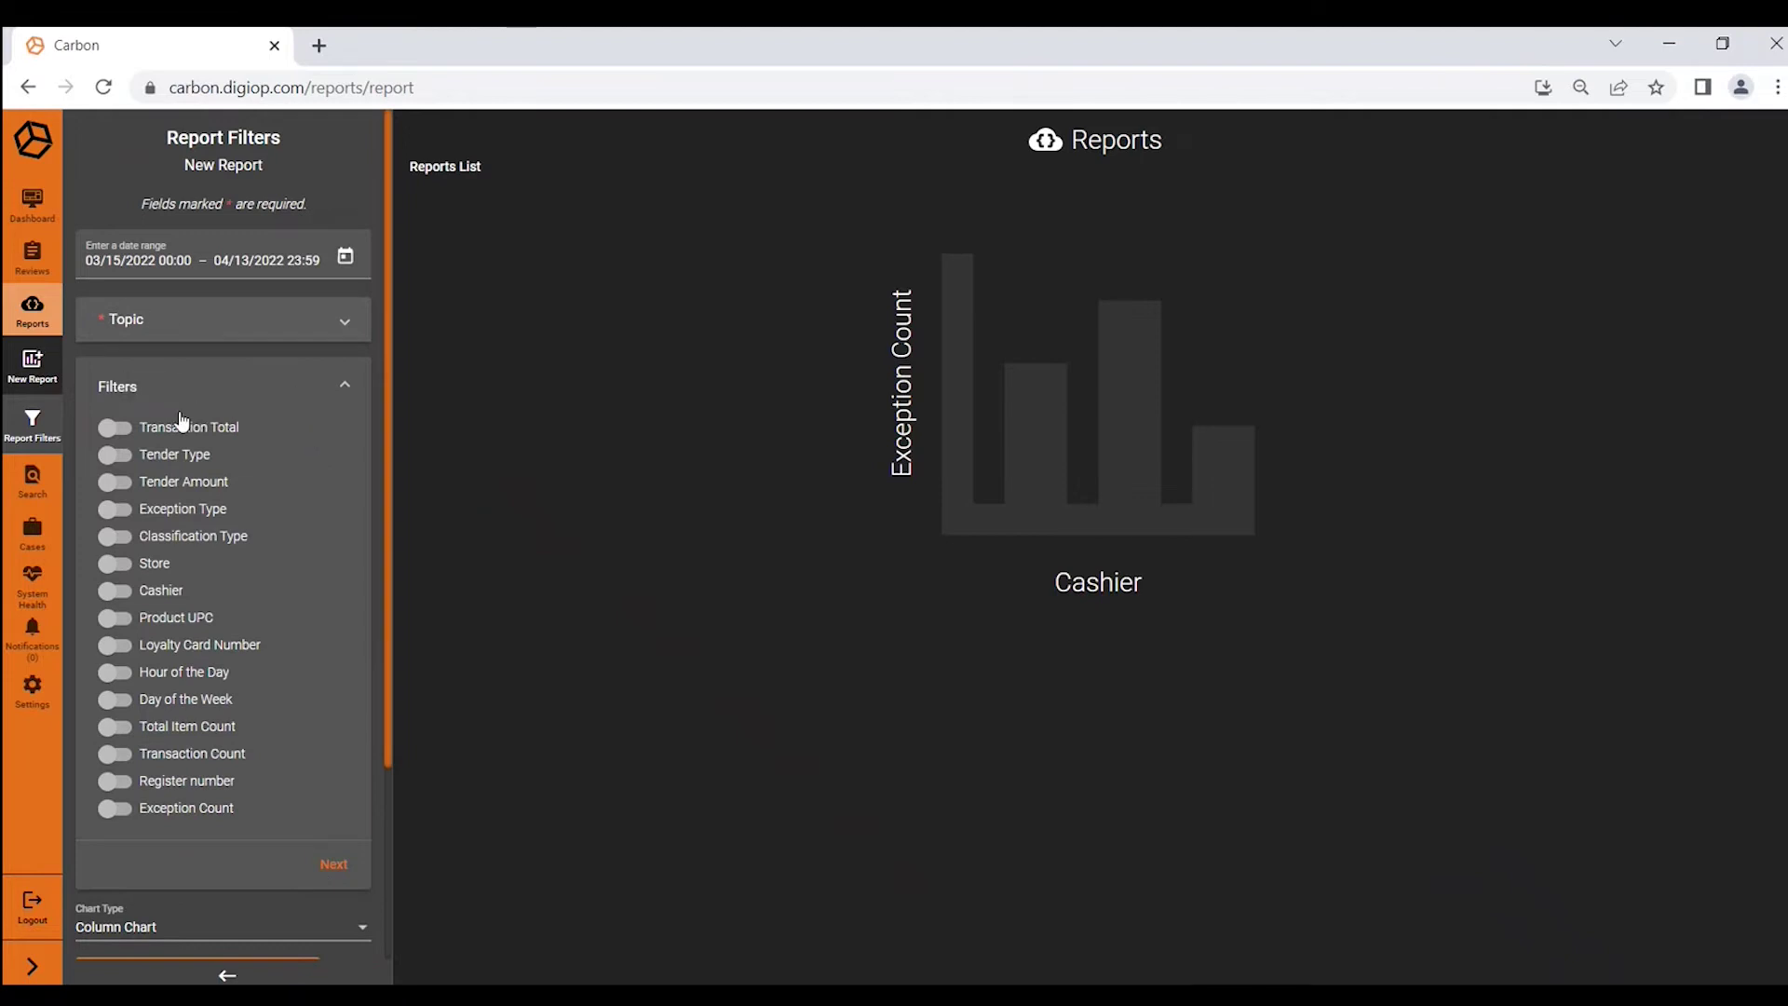
# Filter Exception Type to Cash Refund, Cash Refund Followed By No Sale, Deposit Refund in Cash, One Penny Sale
pyautogui.click(111, 510)
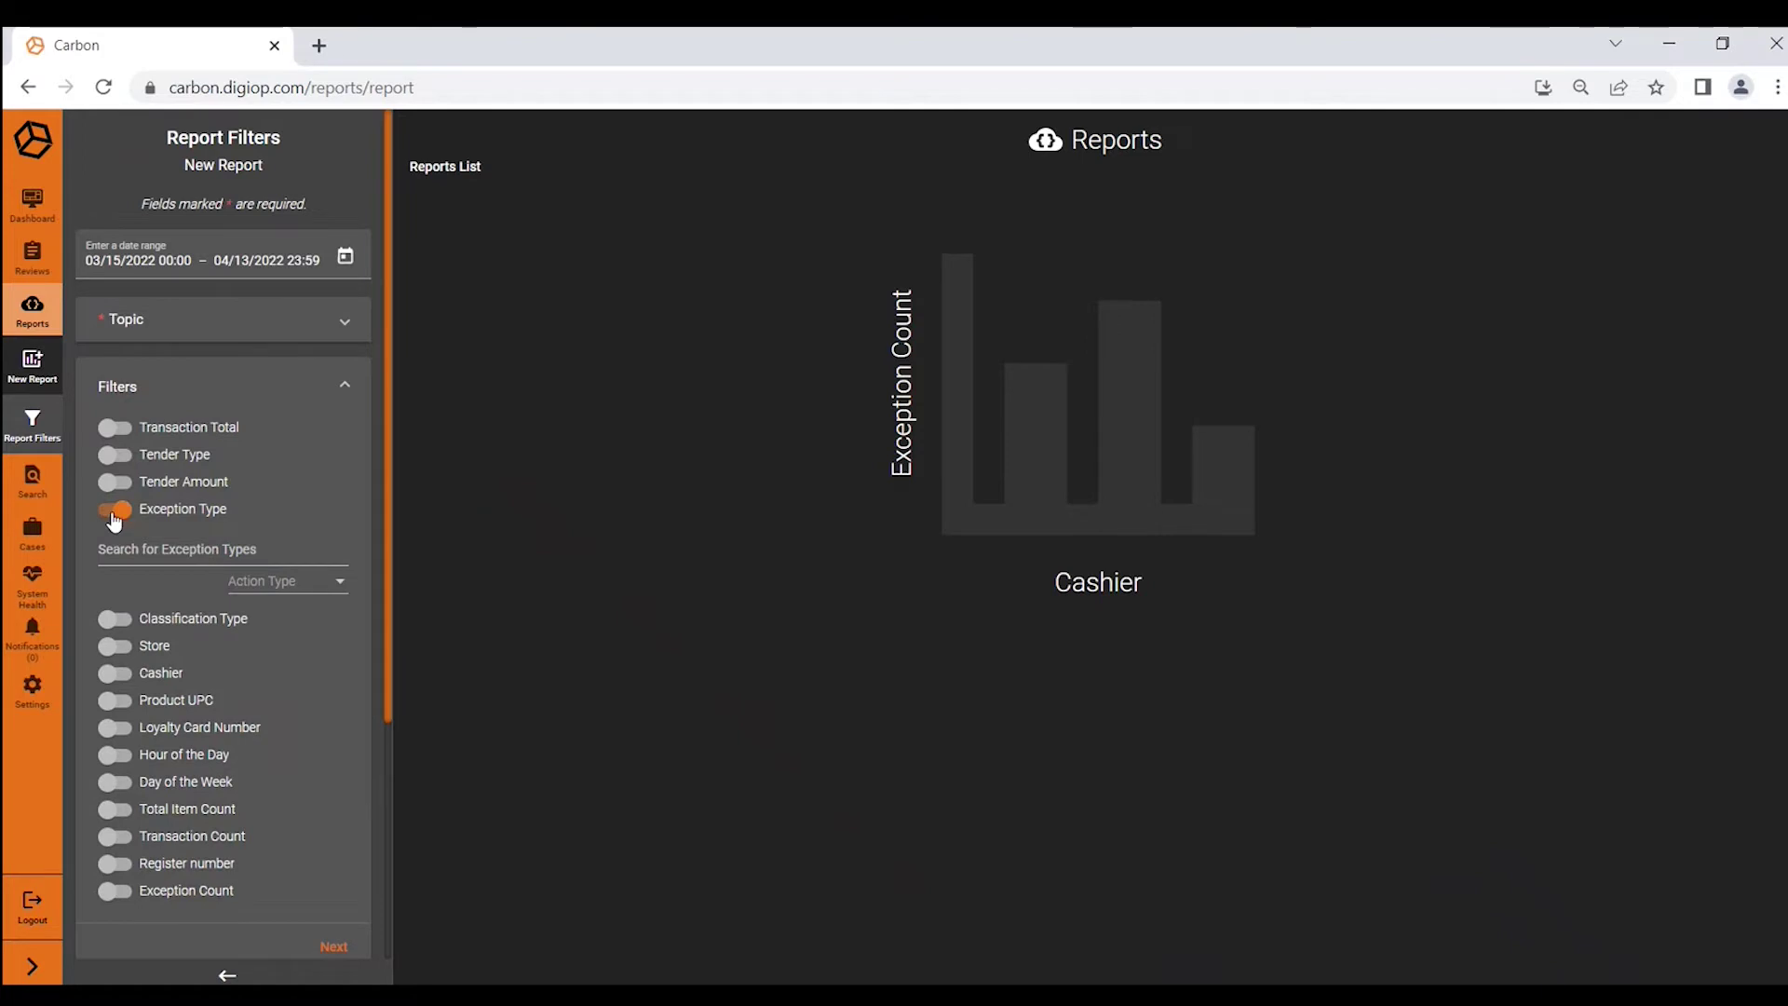
pyautogui.click(184, 553)
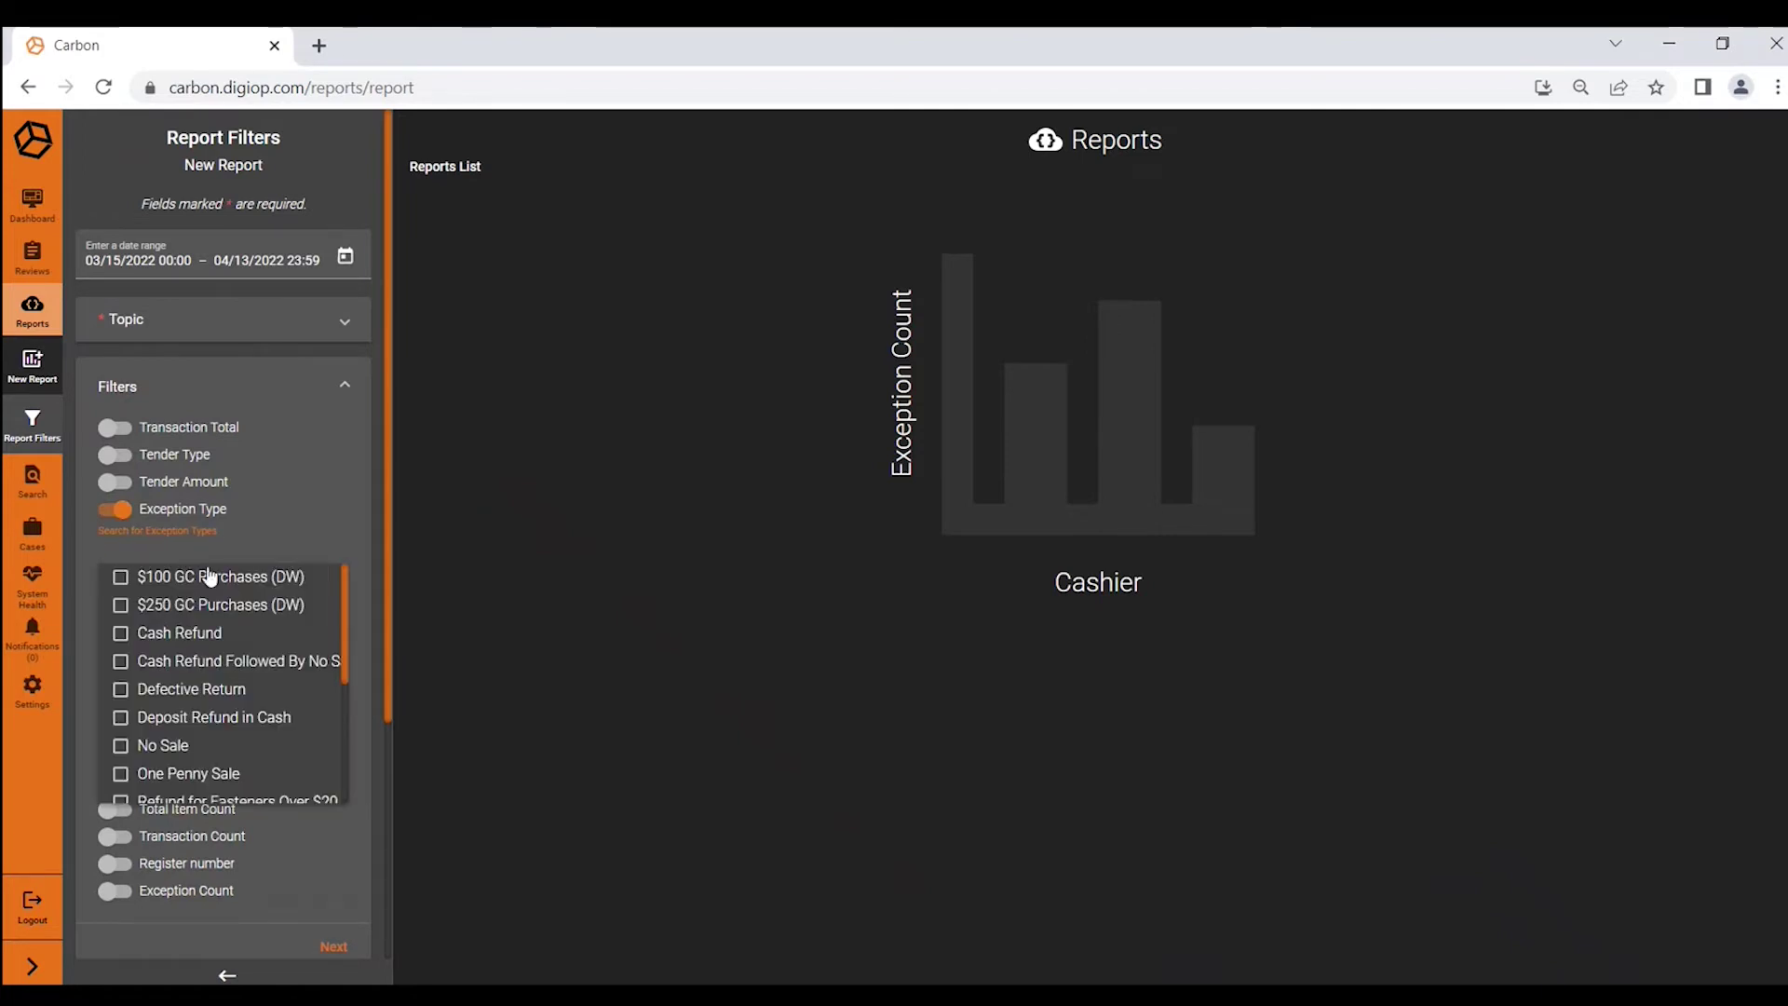
pyautogui.moveTo(343, 626)
pyautogui.mouseDown()
pyautogui.moveTo(341, 759)
pyautogui.moveTo(339, 608)
pyautogui.mouseUp()
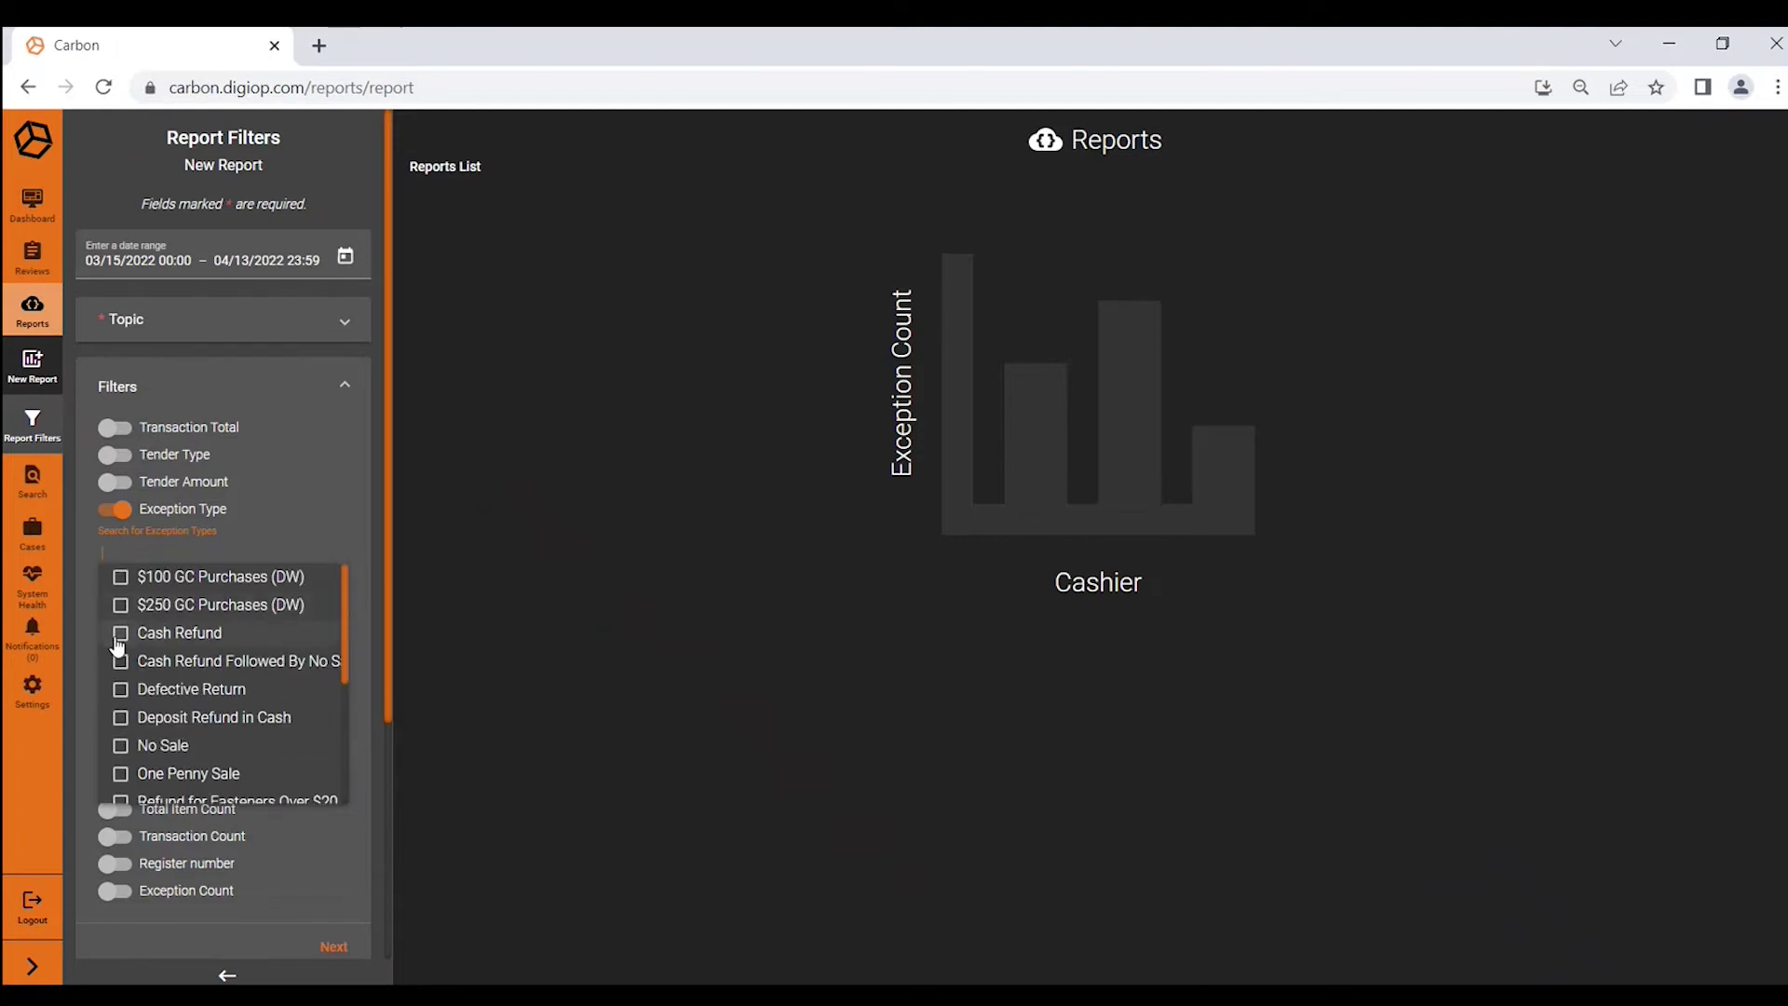
pyautogui.click(119, 638)
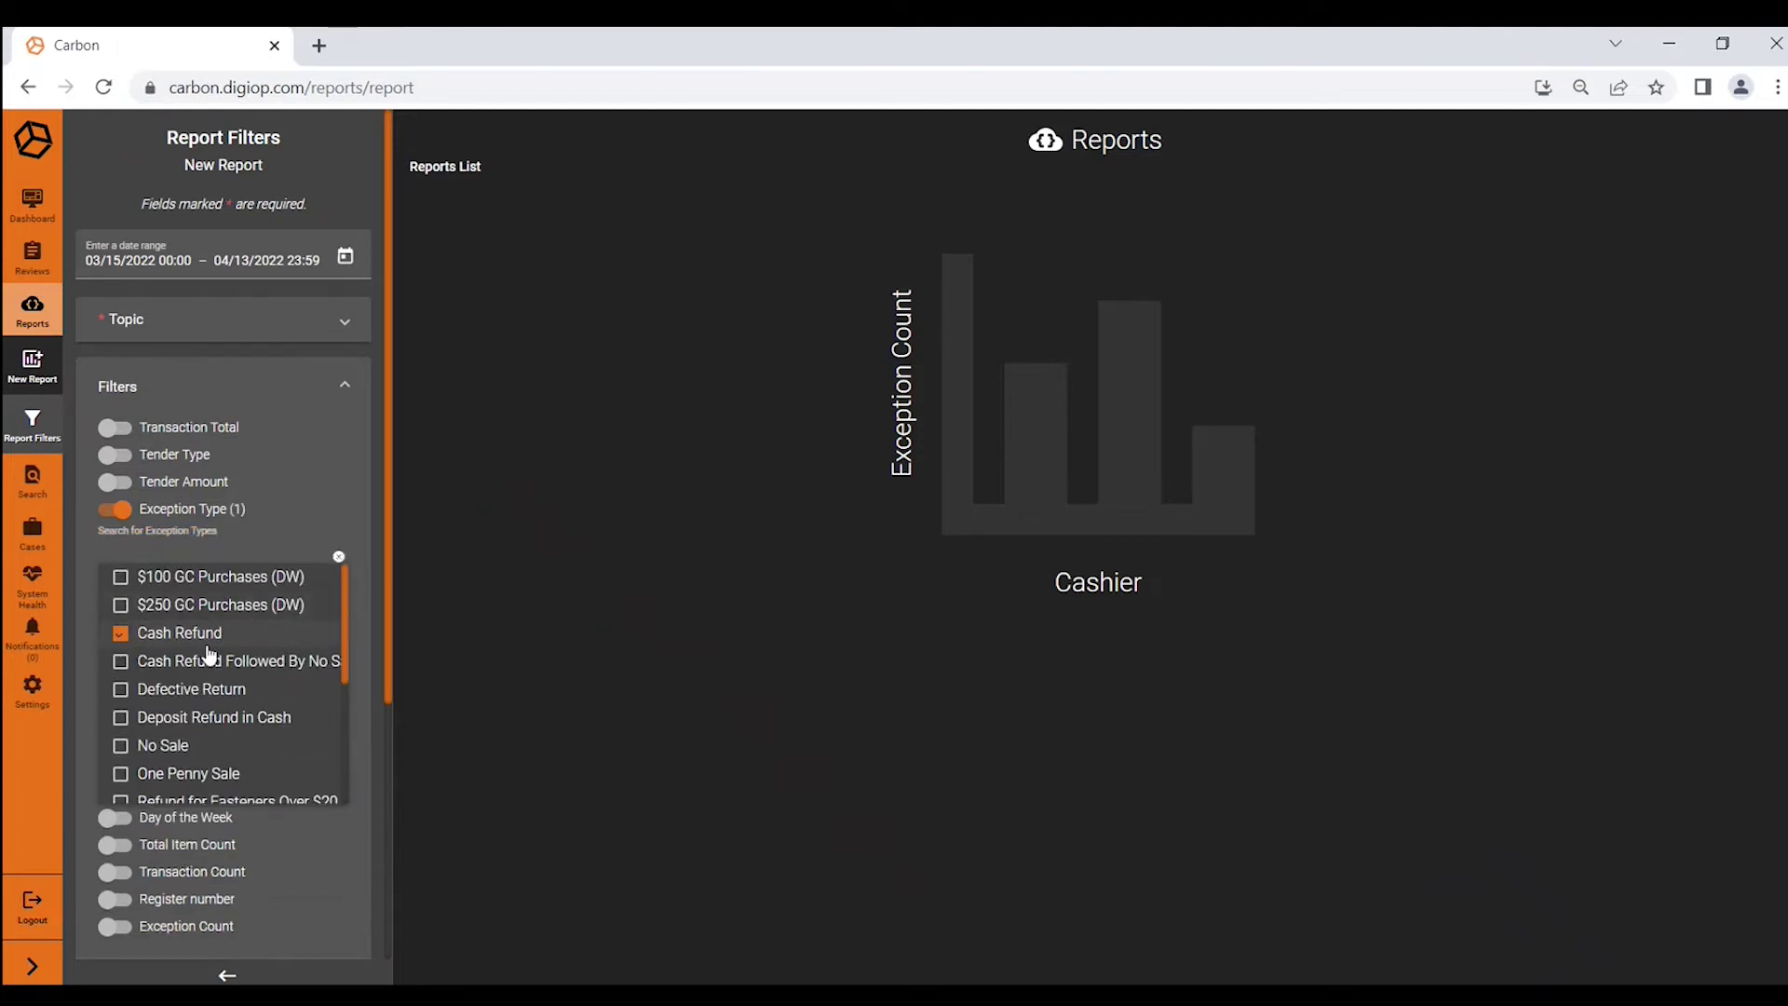
pyautogui.click(120, 662)
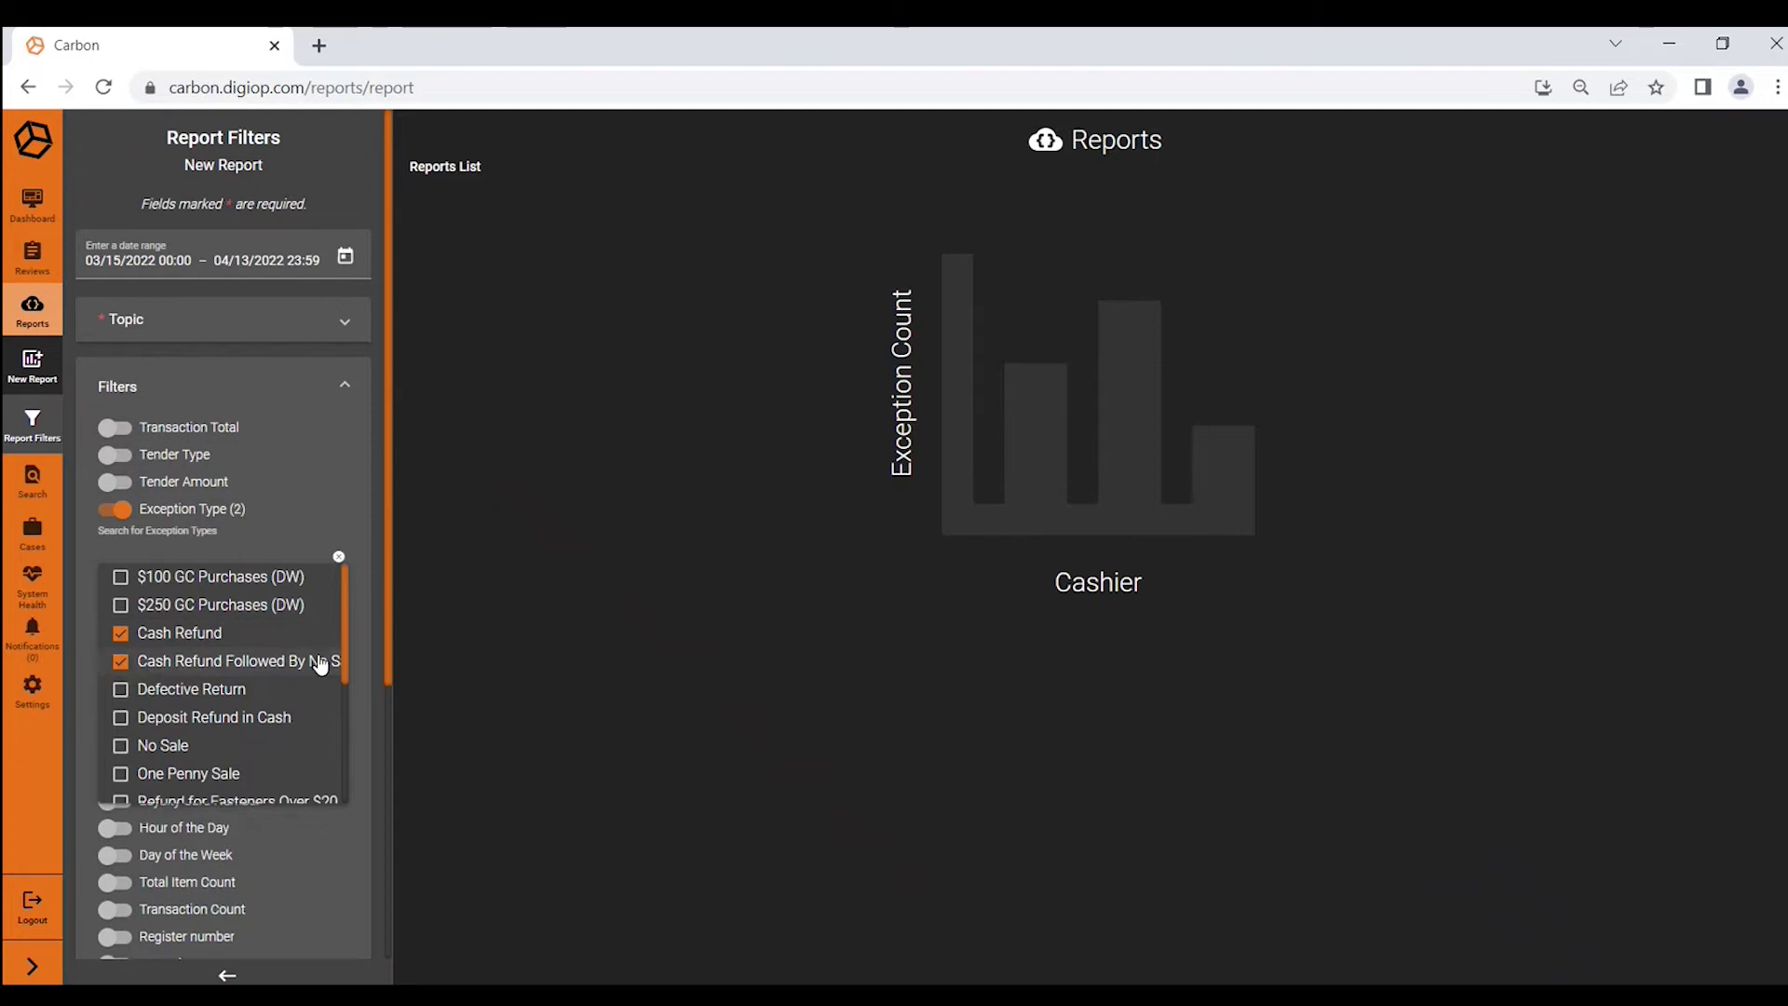
pyautogui.click(129, 719)
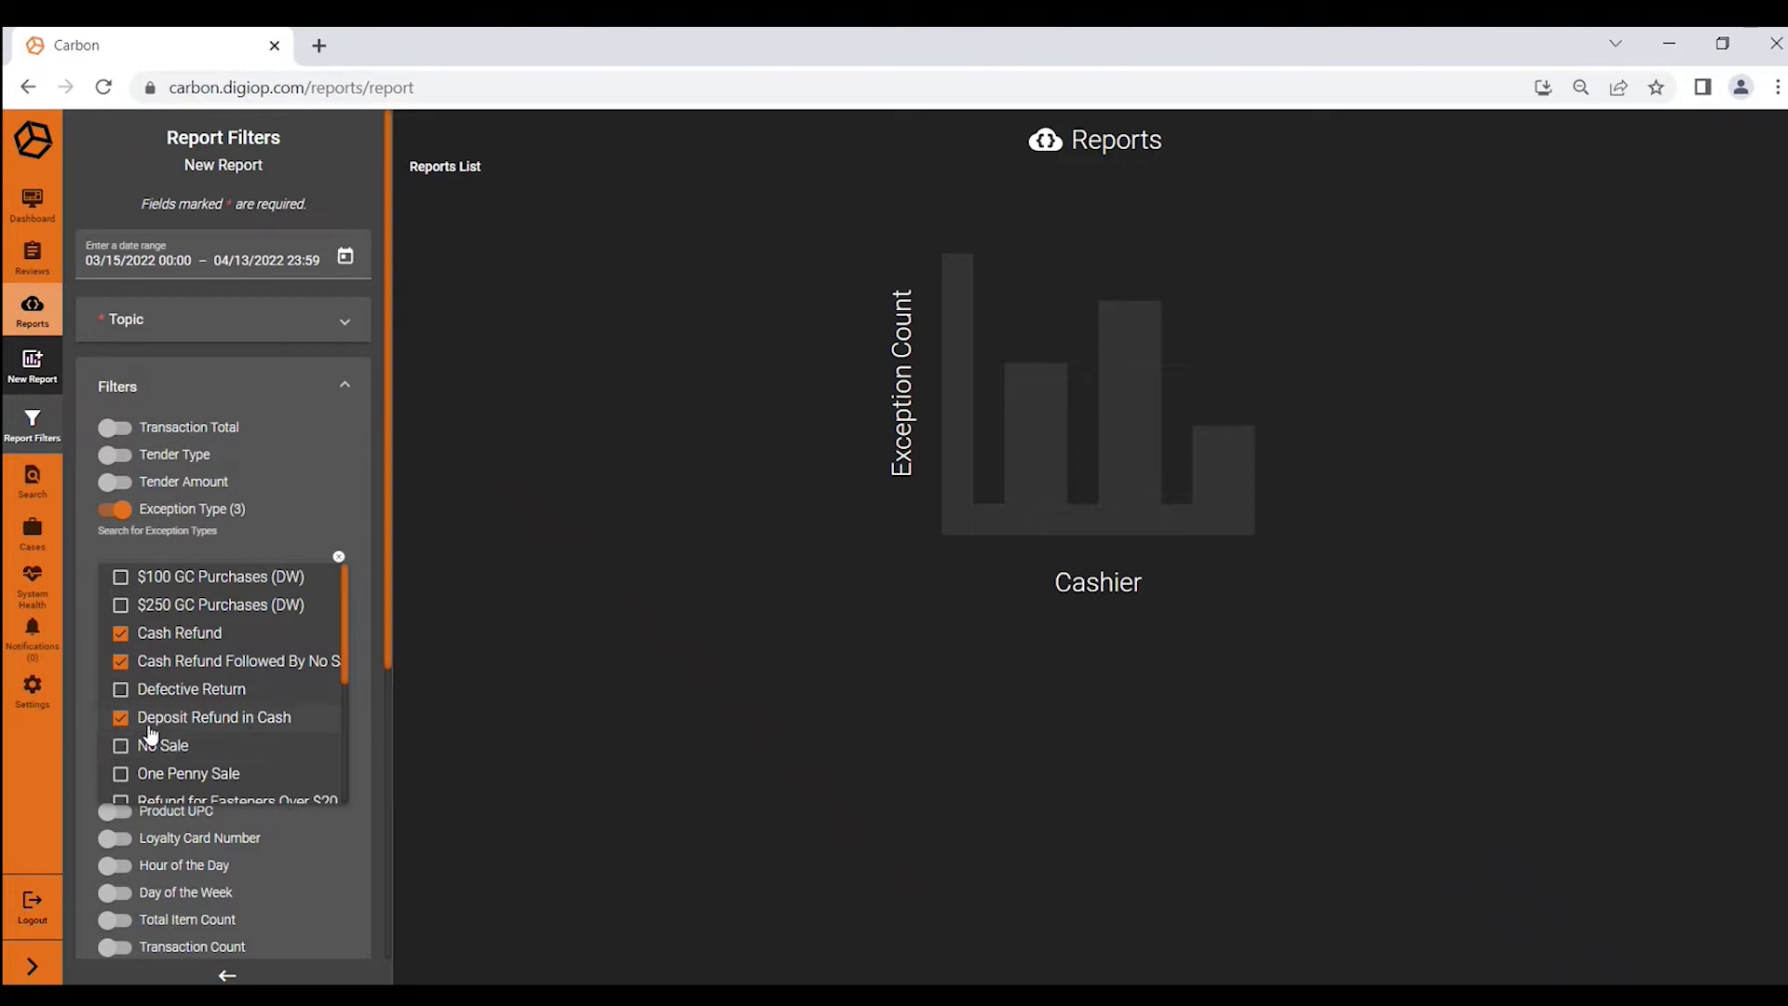
pyautogui.click(121, 776)
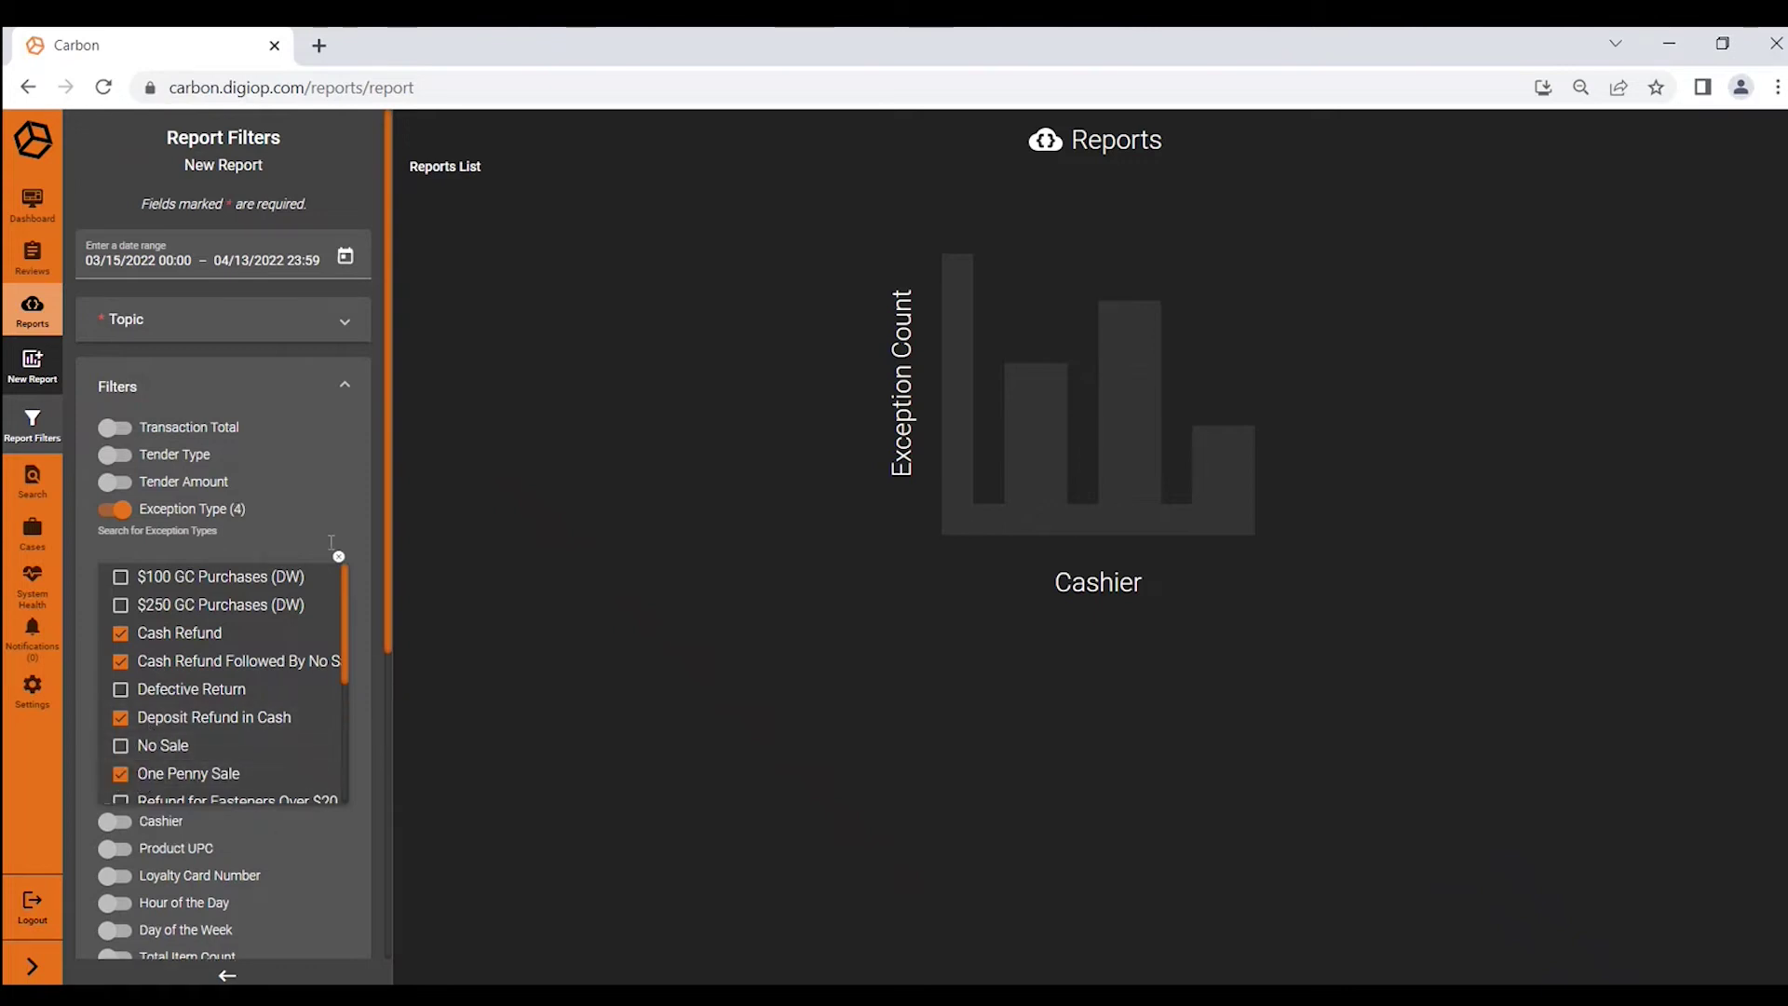
pyautogui.click(341, 522)
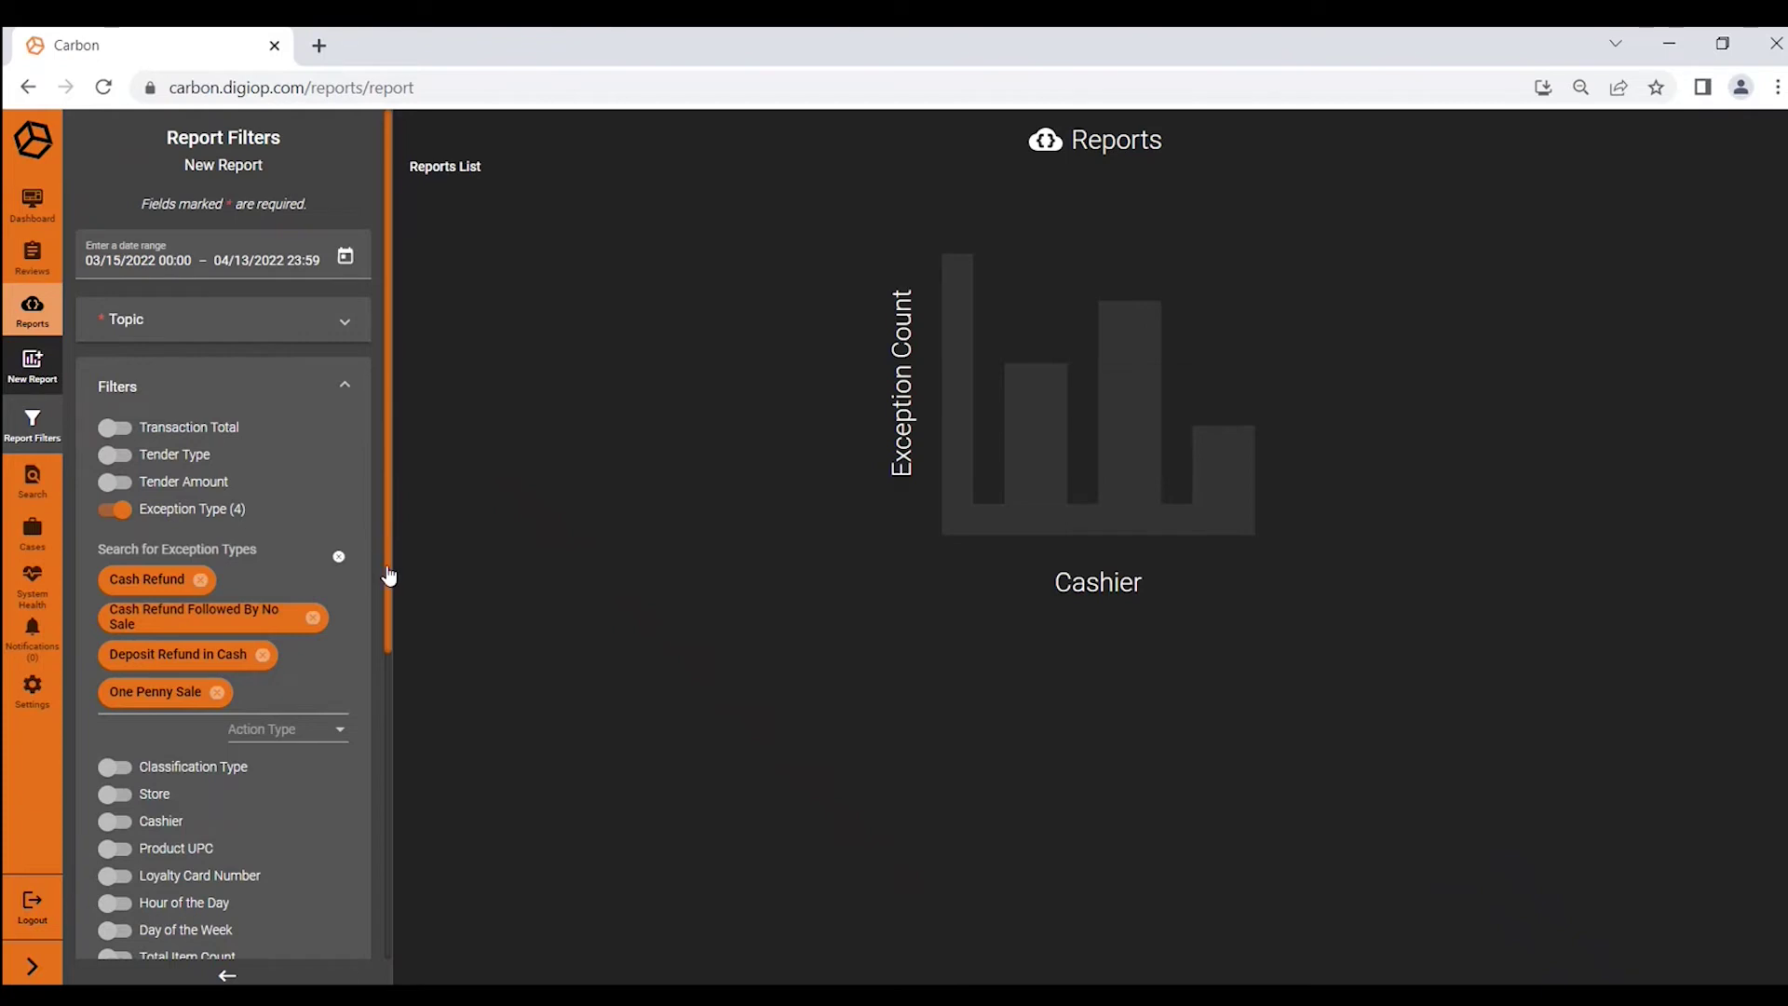
pyautogui.moveTo(390, 577); pyautogui.dragTo(387, 849)
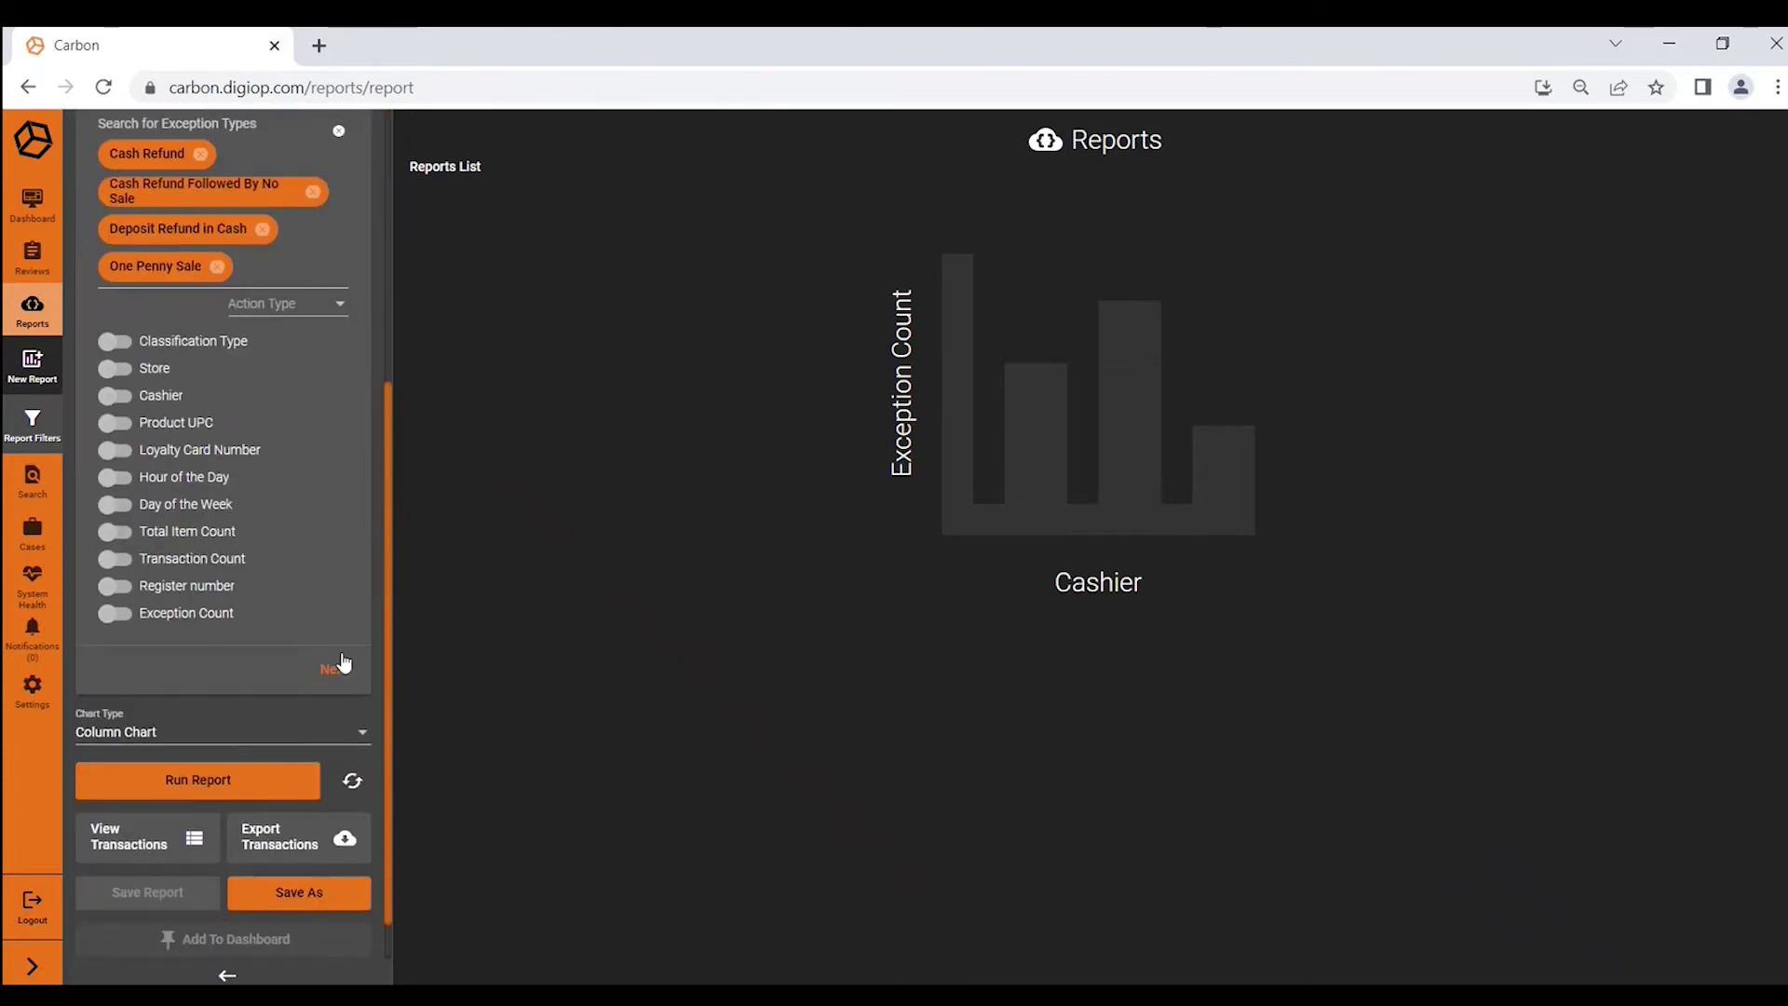
pyautogui.click(355, 735)
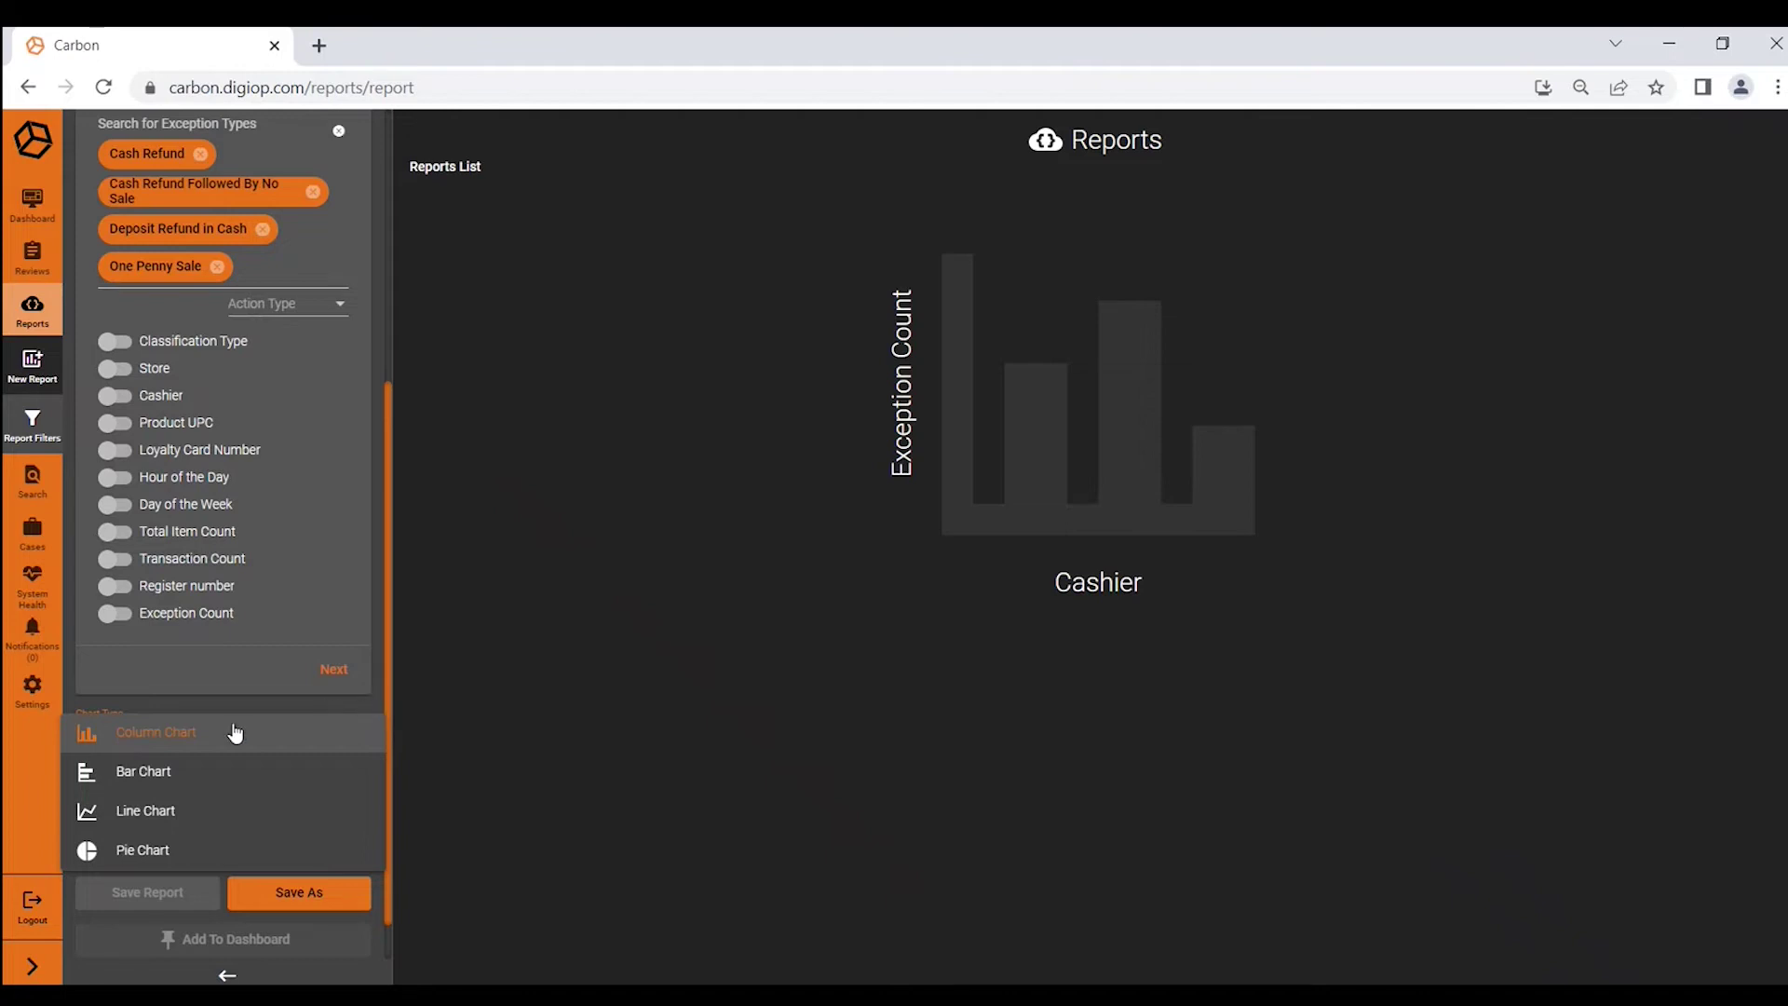
# Choose Column Chart as the chart type and run the report
pyautogui.click(154, 736)
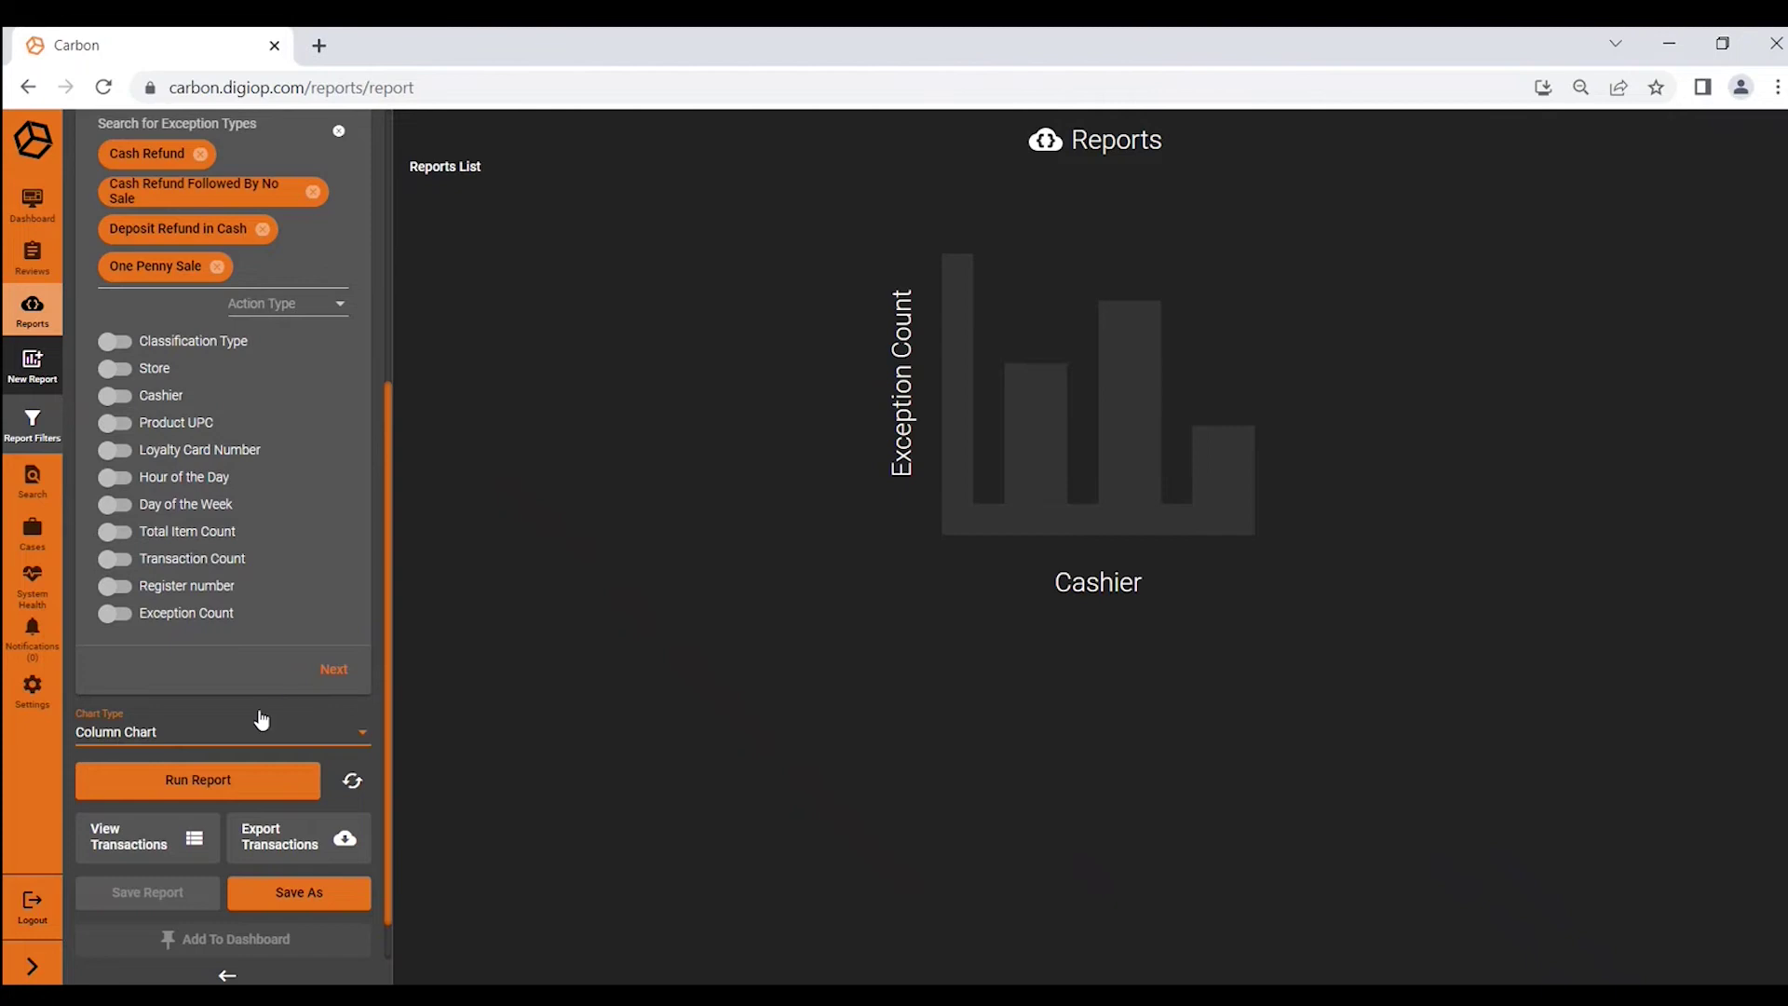
pyautogui.click(218, 787)
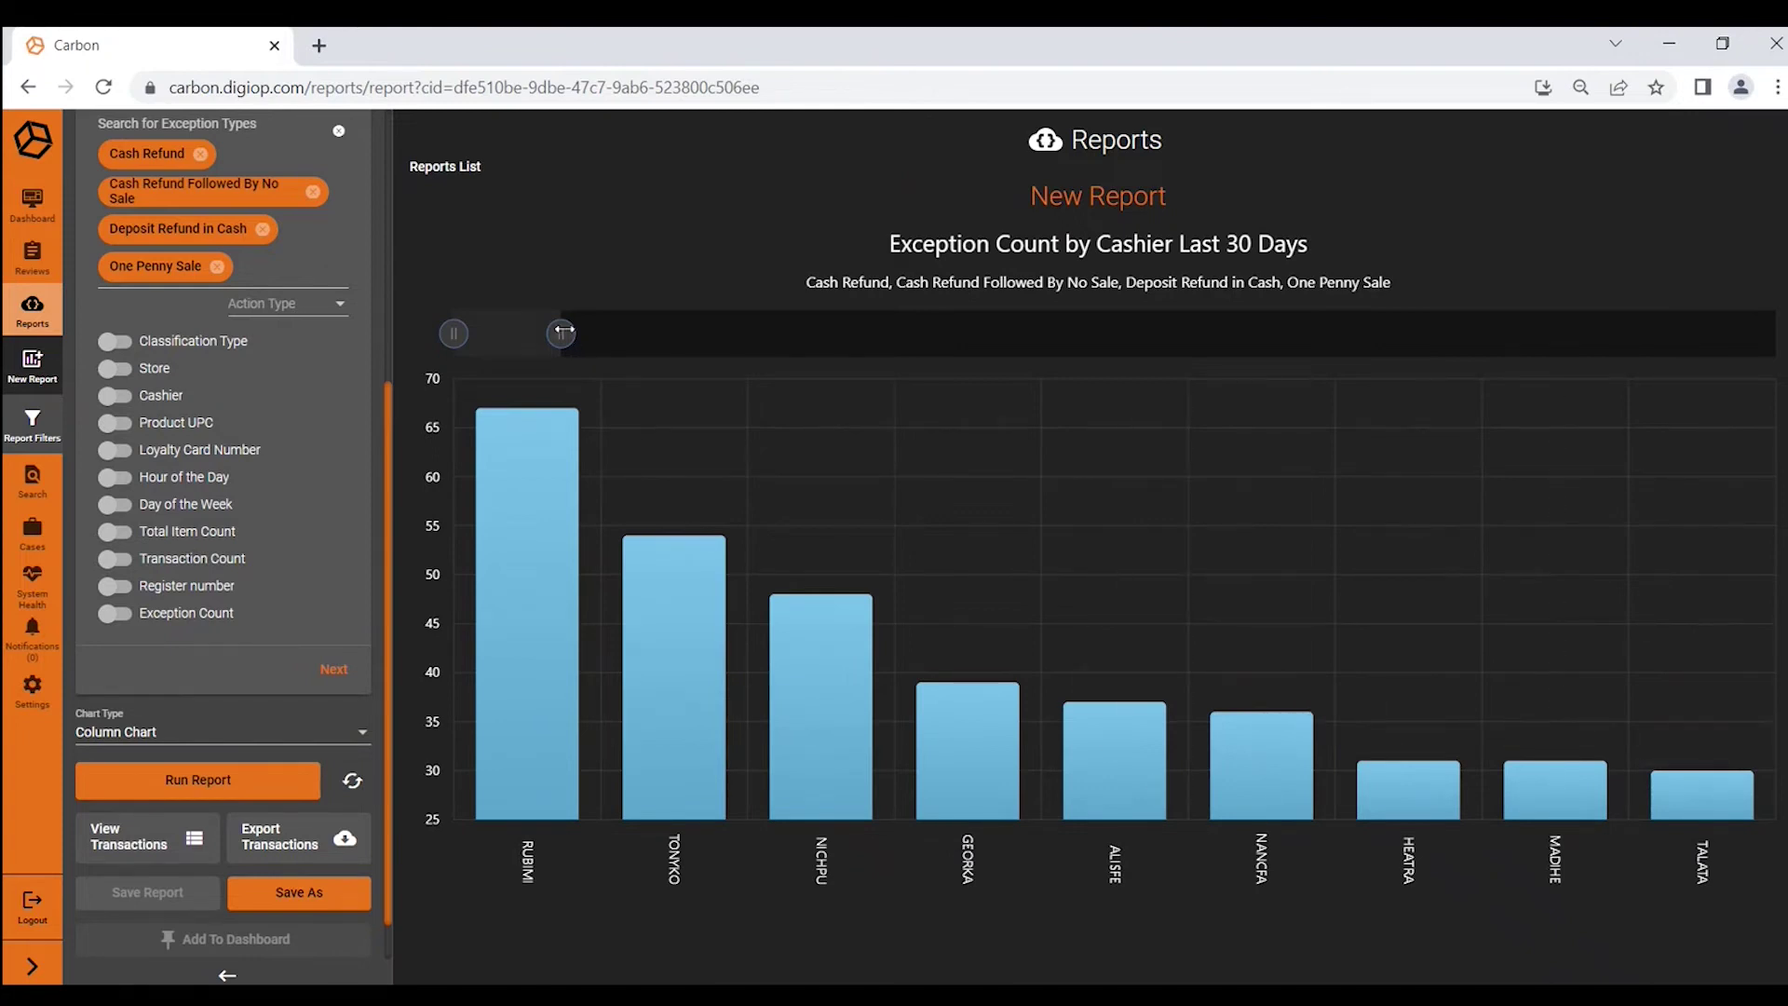
# Drag the range slider's right handle fully right, then back to about two-thirds
pyautogui.moveTo(560, 334); pyautogui.dragTo(1708, 379)
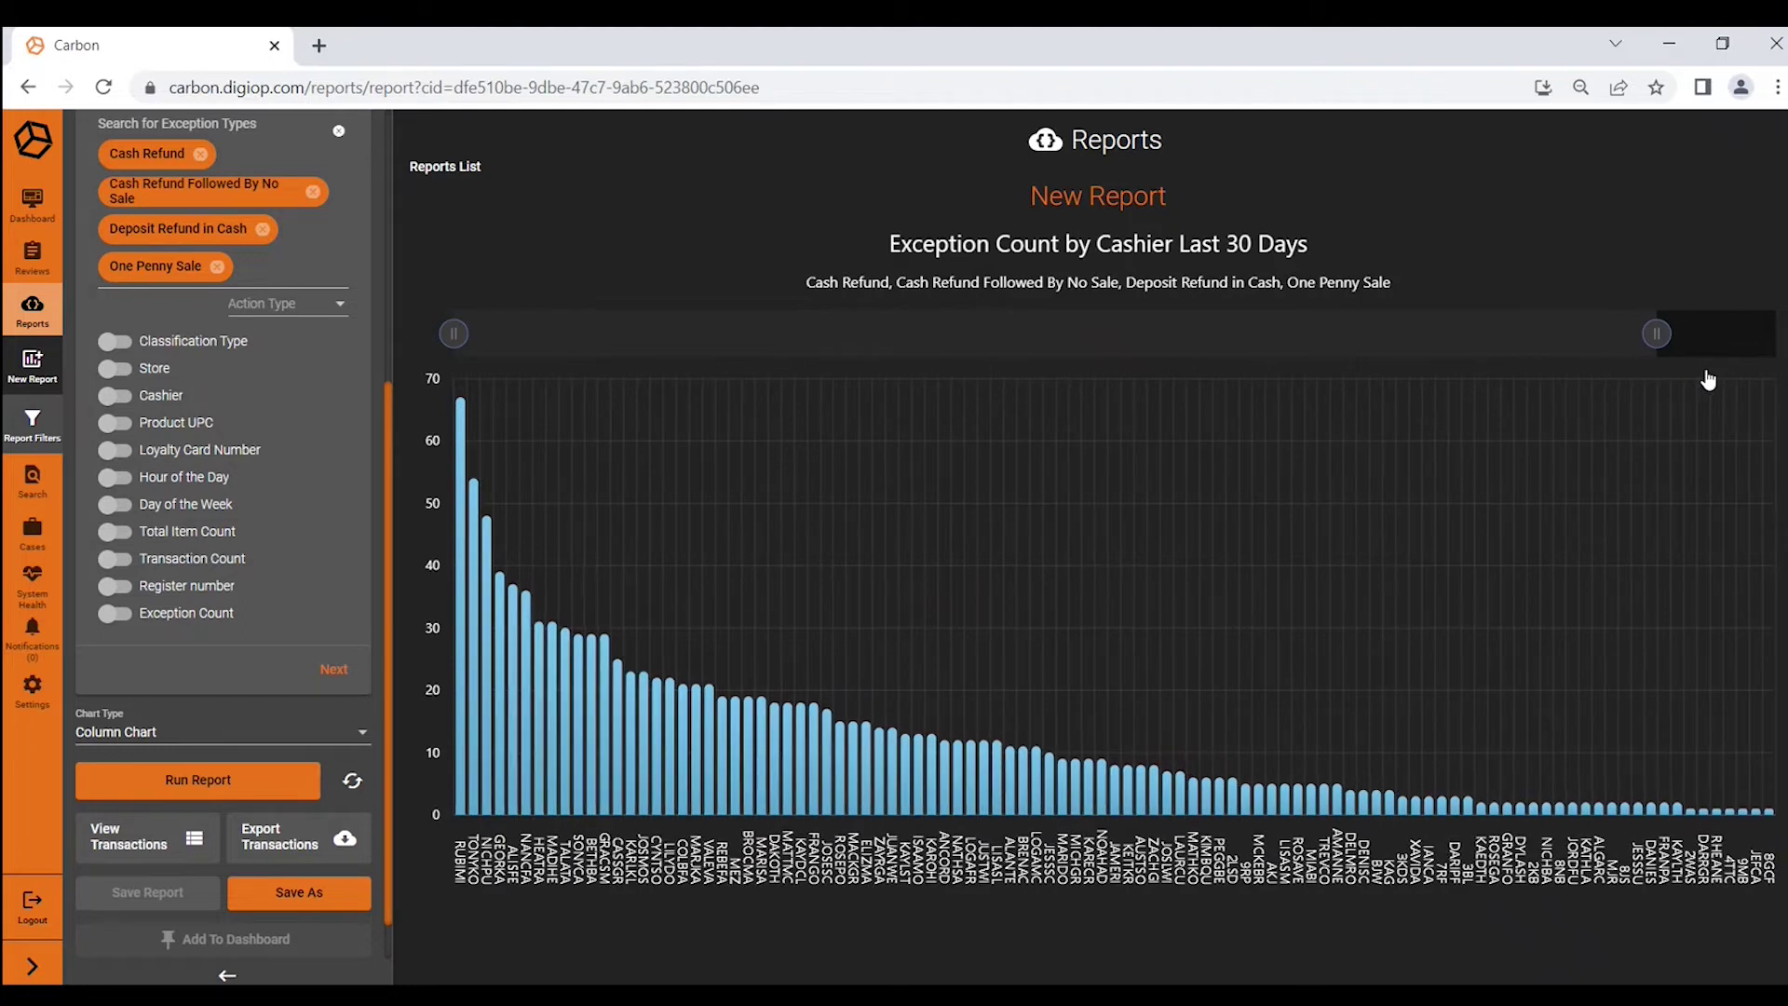
pyautogui.moveTo(1707, 381); pyautogui.dragTo(1377, 367)
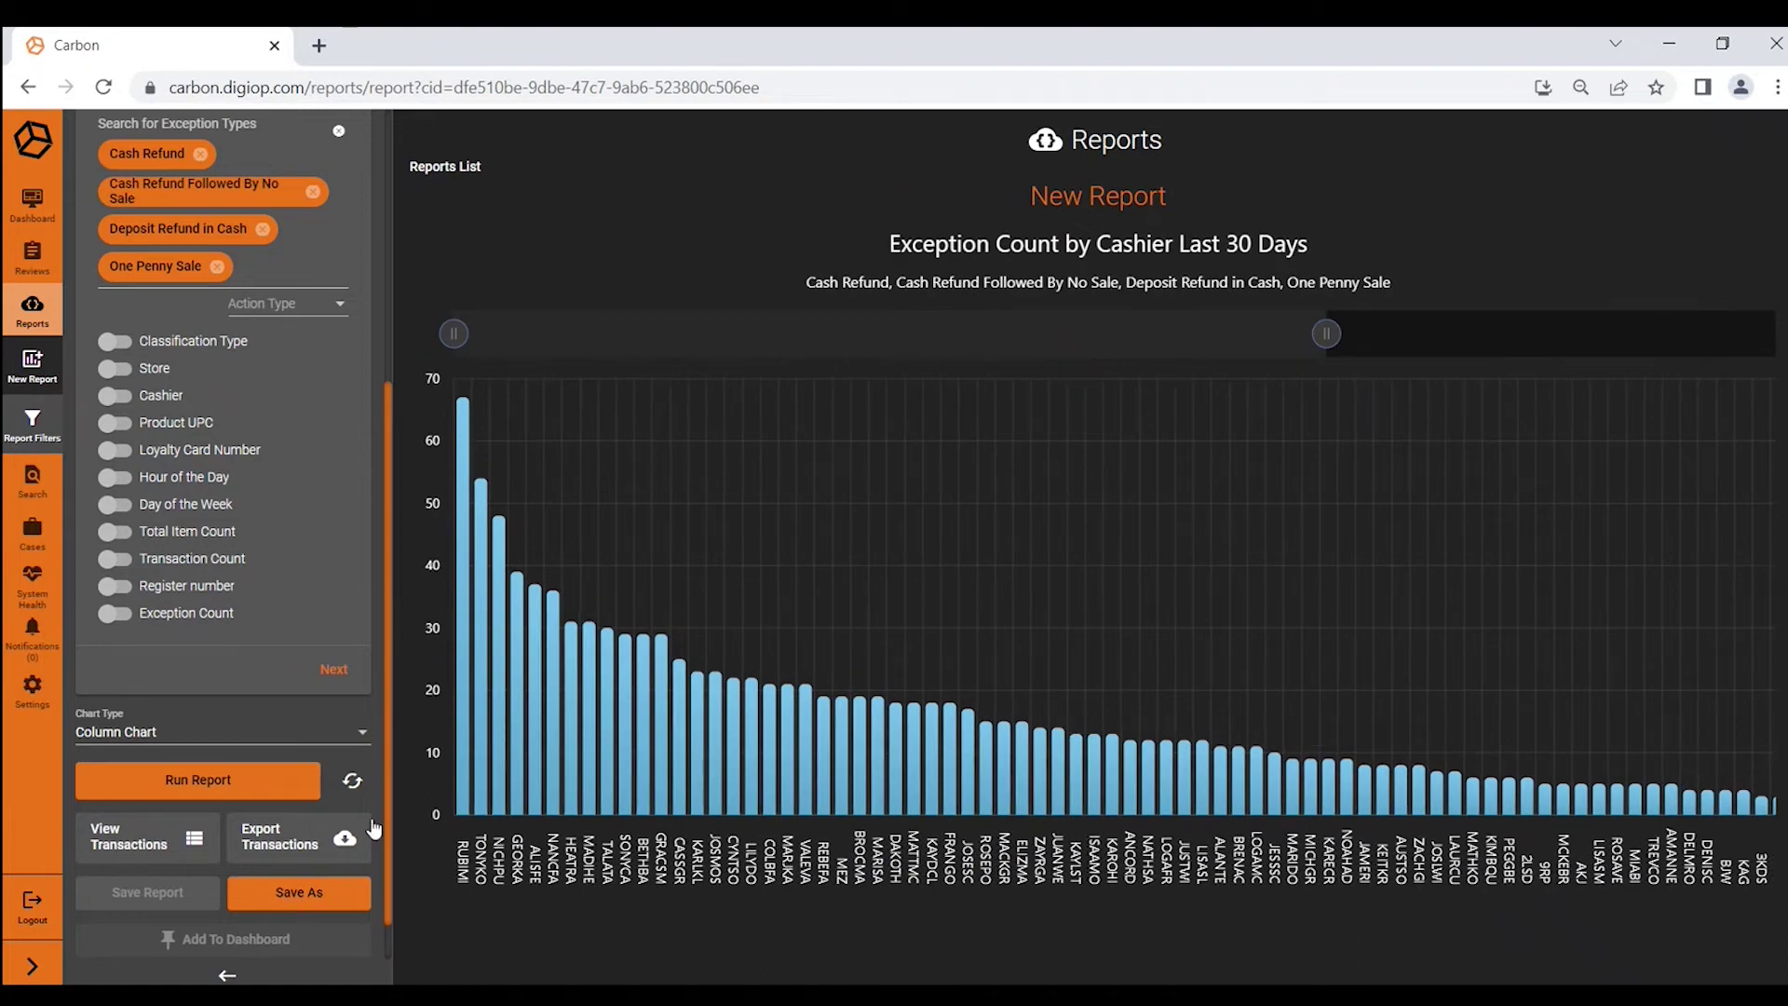
pyautogui.scroll(-1, 386, 838)
# Save the report as 'Exception Cashier 30 Day' under the Exceptions report category
pyautogui.click(290, 842)
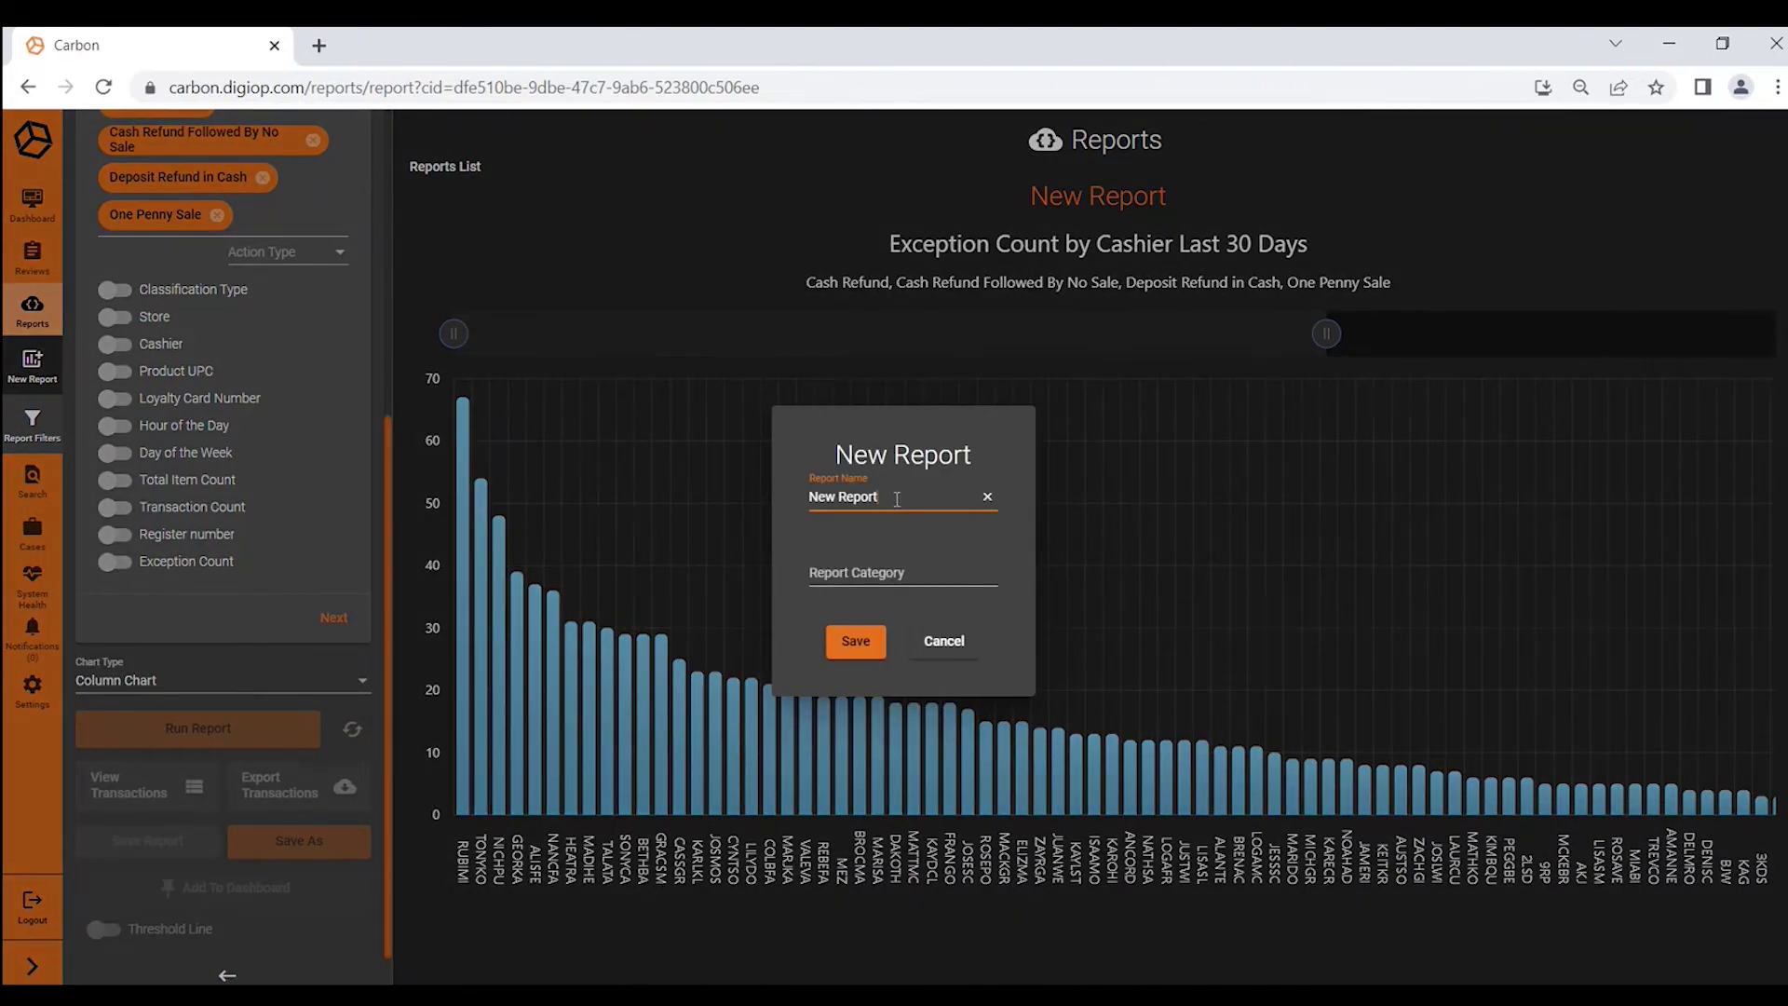
pyautogui.press('BackSpace')
pyautogui.press('BackSpace')
pyautogui.press('BackSpace')
pyautogui.press('BackSpace')
pyautogui.press('BackSpace')
pyautogui.press('BackSpace')
pyautogui.press('BackSpace')
pyautogui.press('BackSpace')
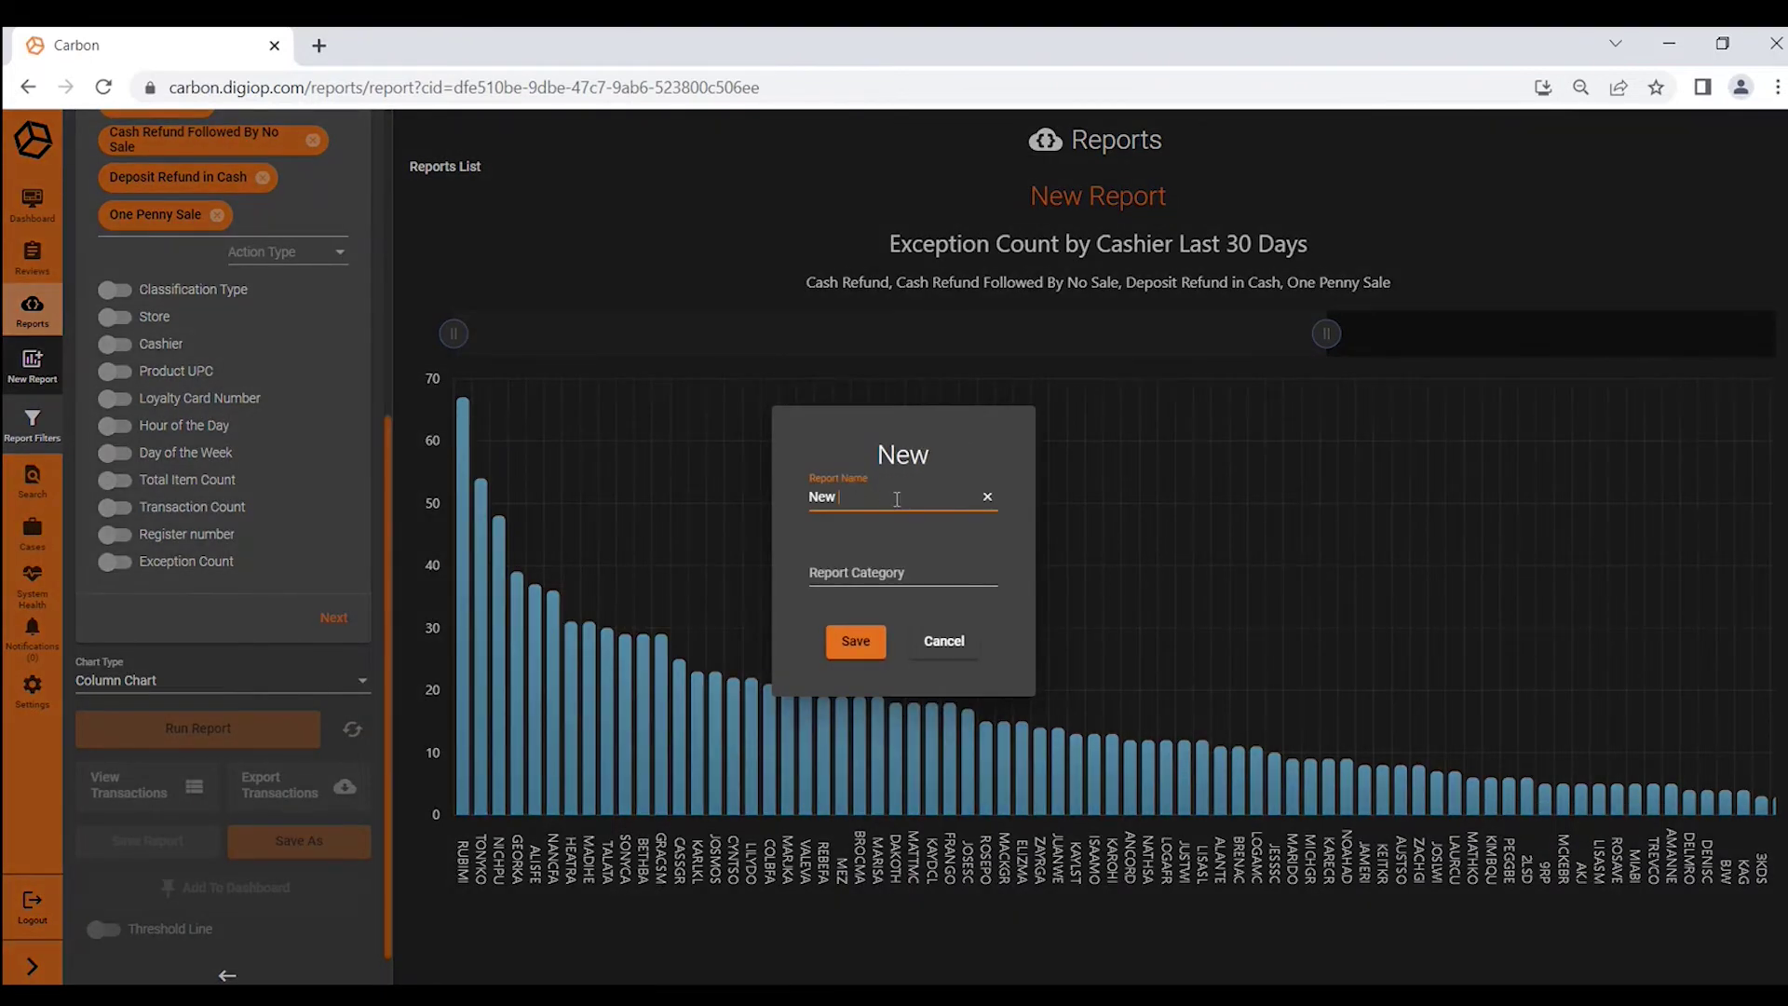
pyautogui.press('BackSpace')
pyautogui.press('BackSpace')
pyautogui.write('Exception ')
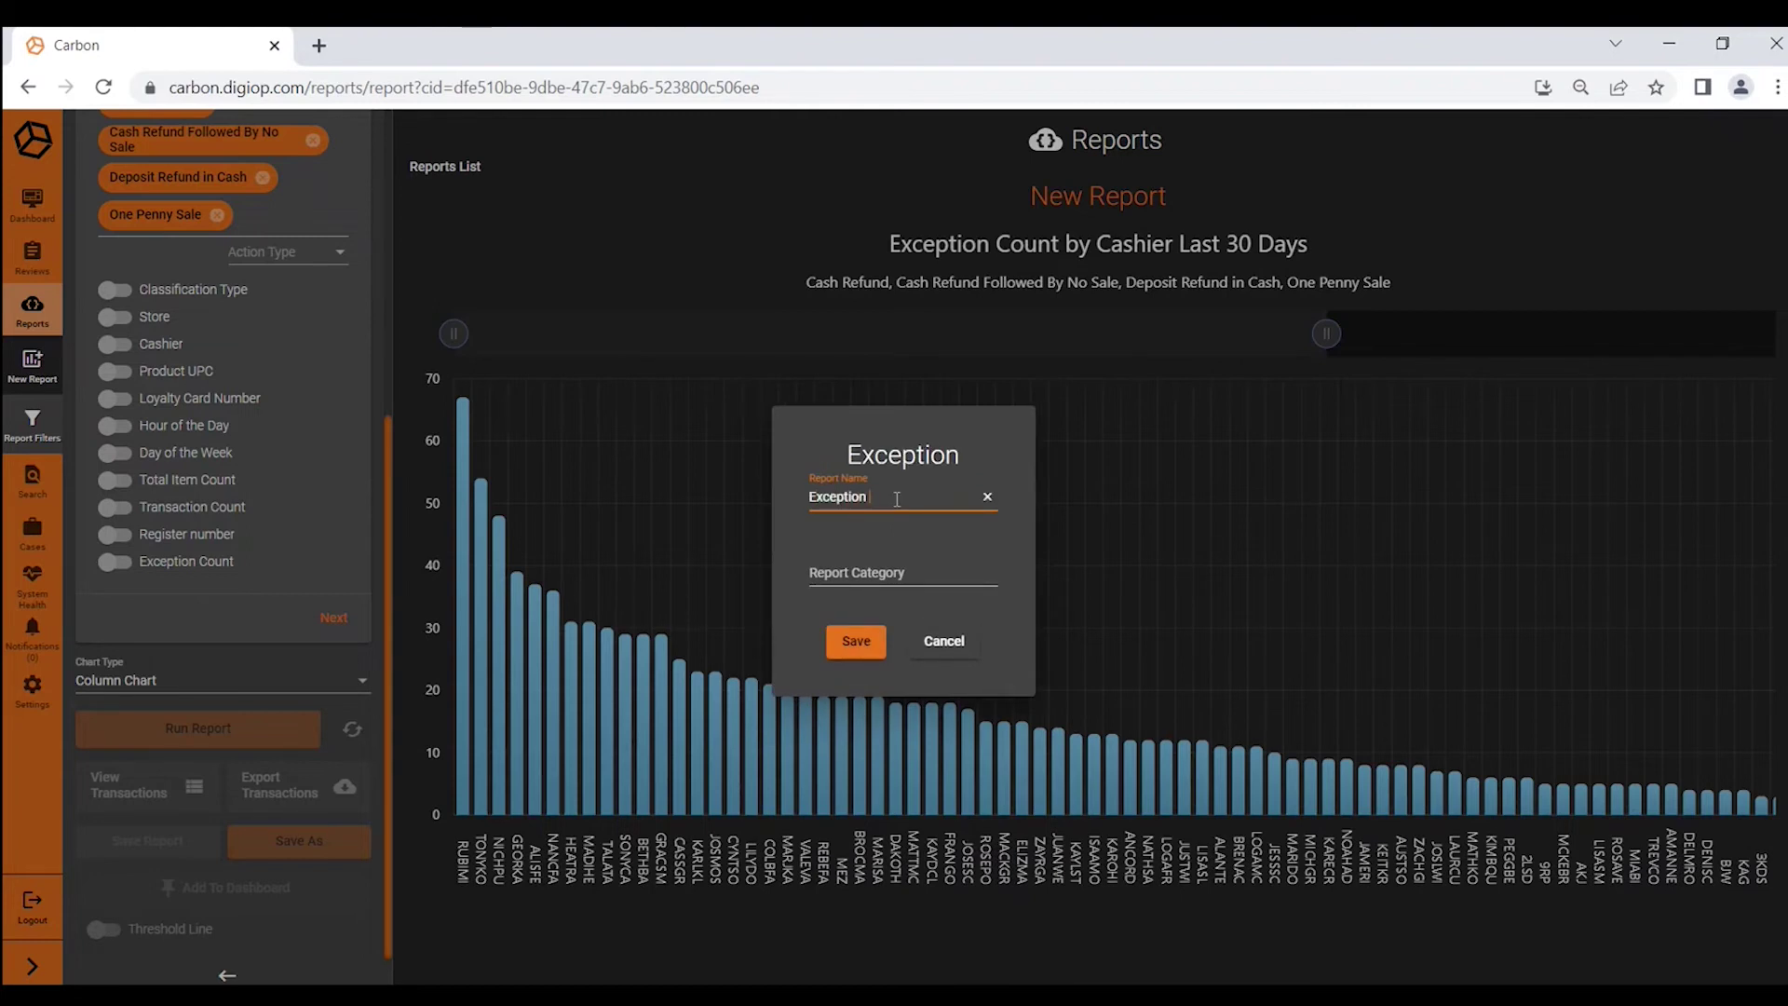
pyautogui.write('Cashier')
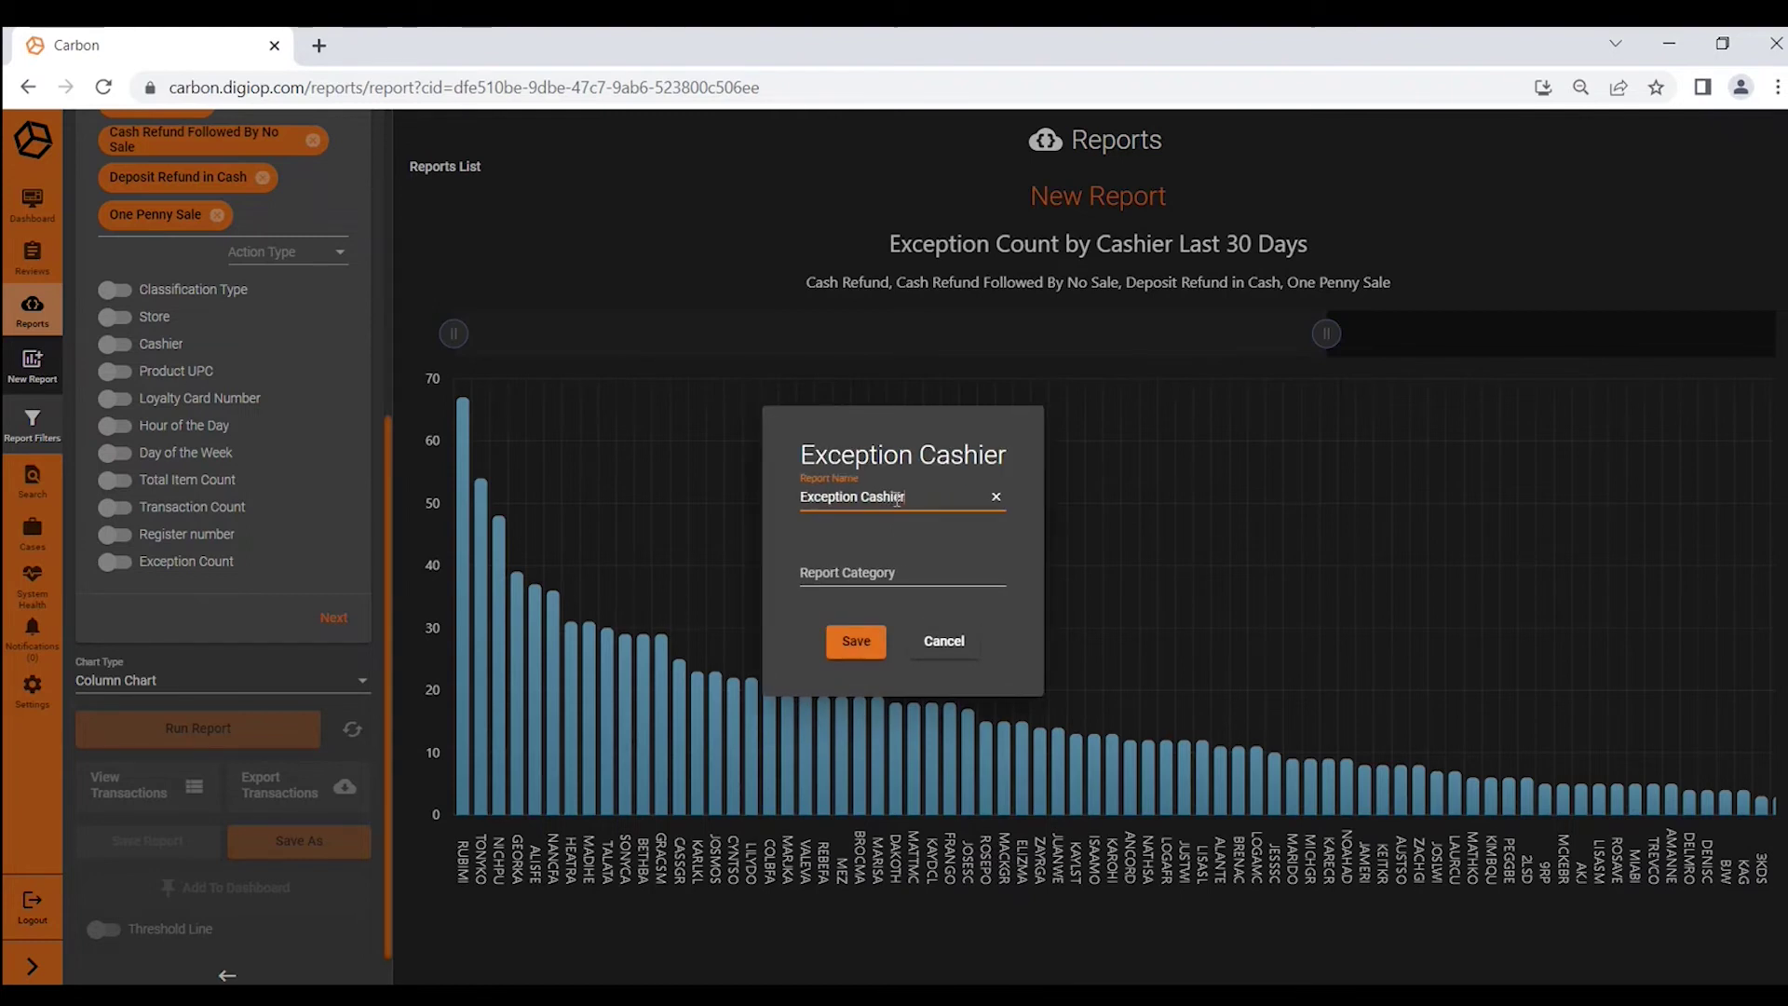
pyautogui.write(' 30 Day')
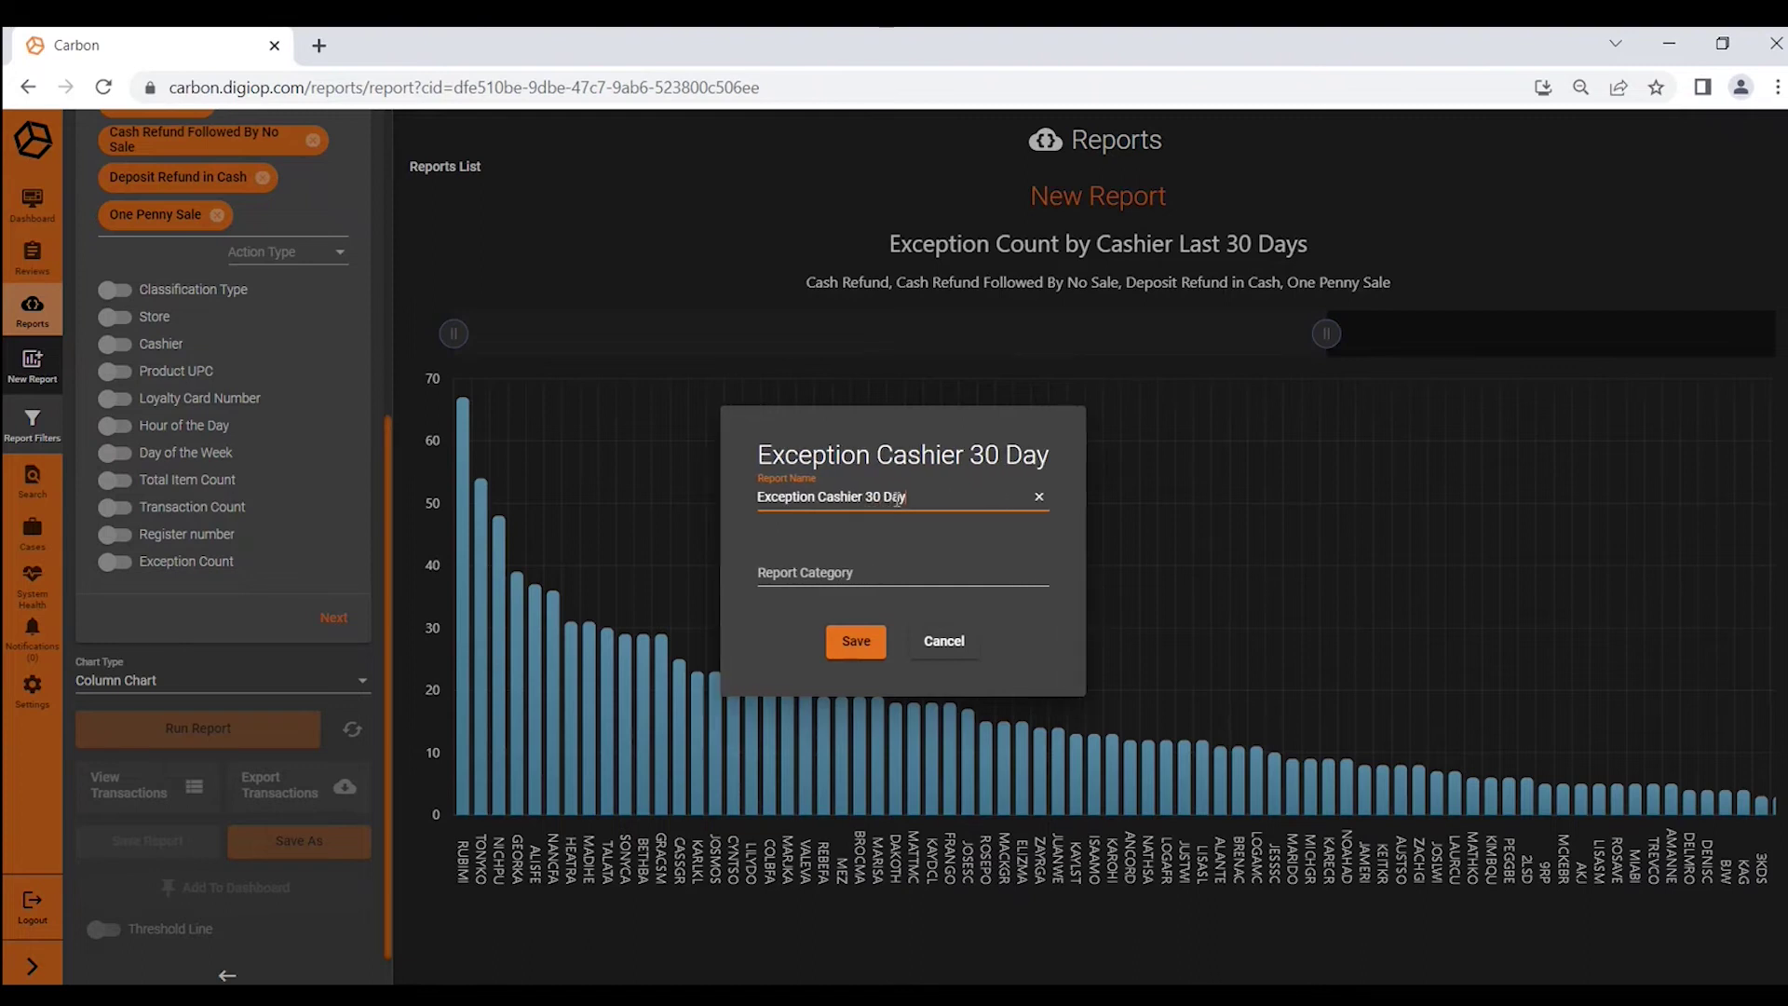
pyautogui.click(869, 575)
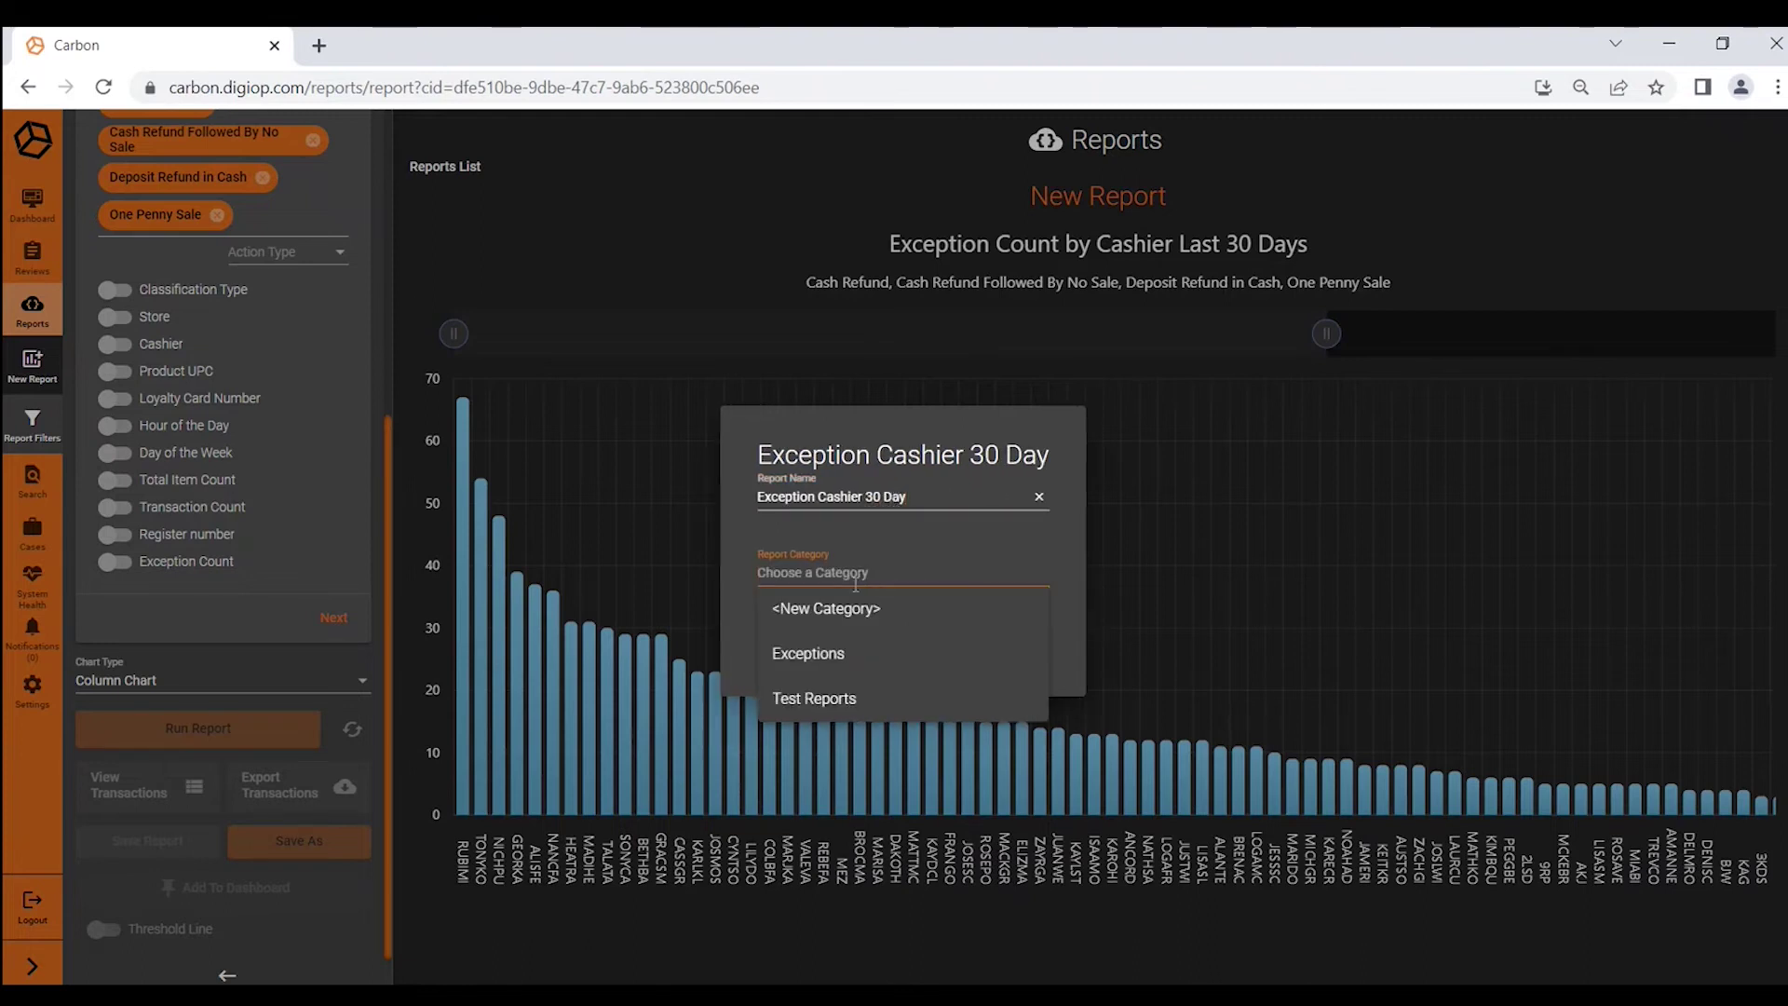
pyautogui.click(824, 656)
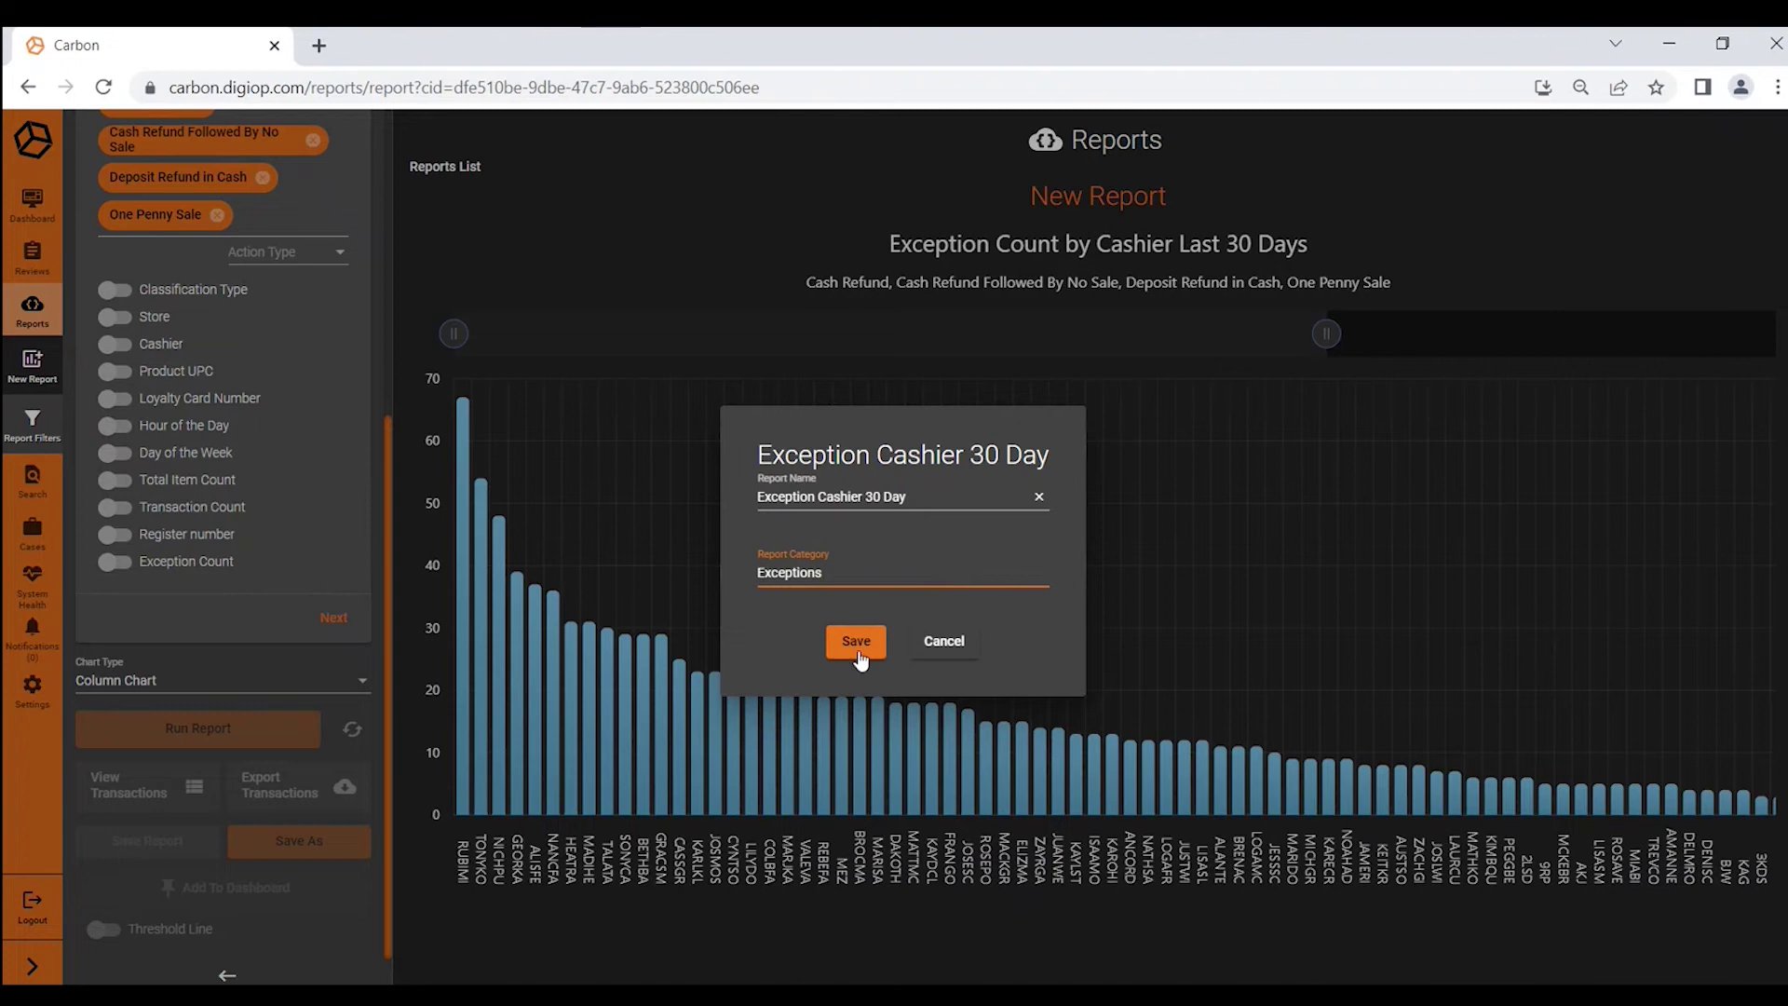
pyautogui.click(853, 643)
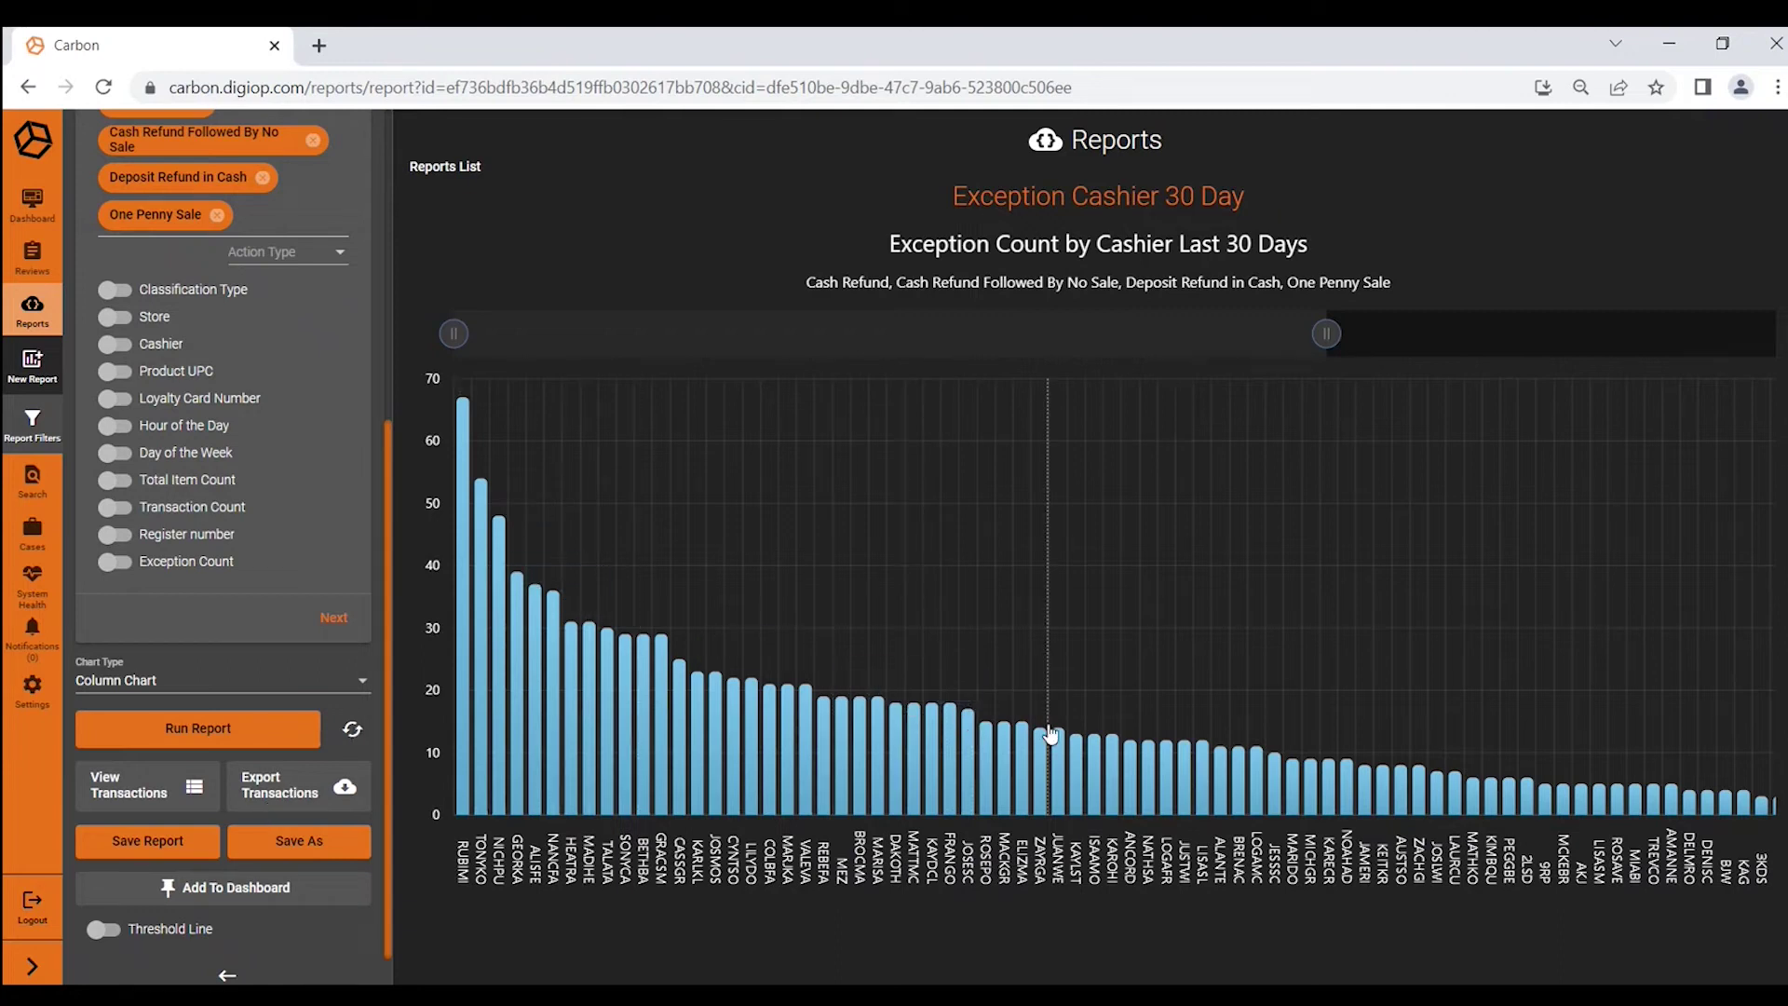
# Turn on the threshold line, drag it to 29 exceptions, and save the report
pyautogui.click(103, 929)
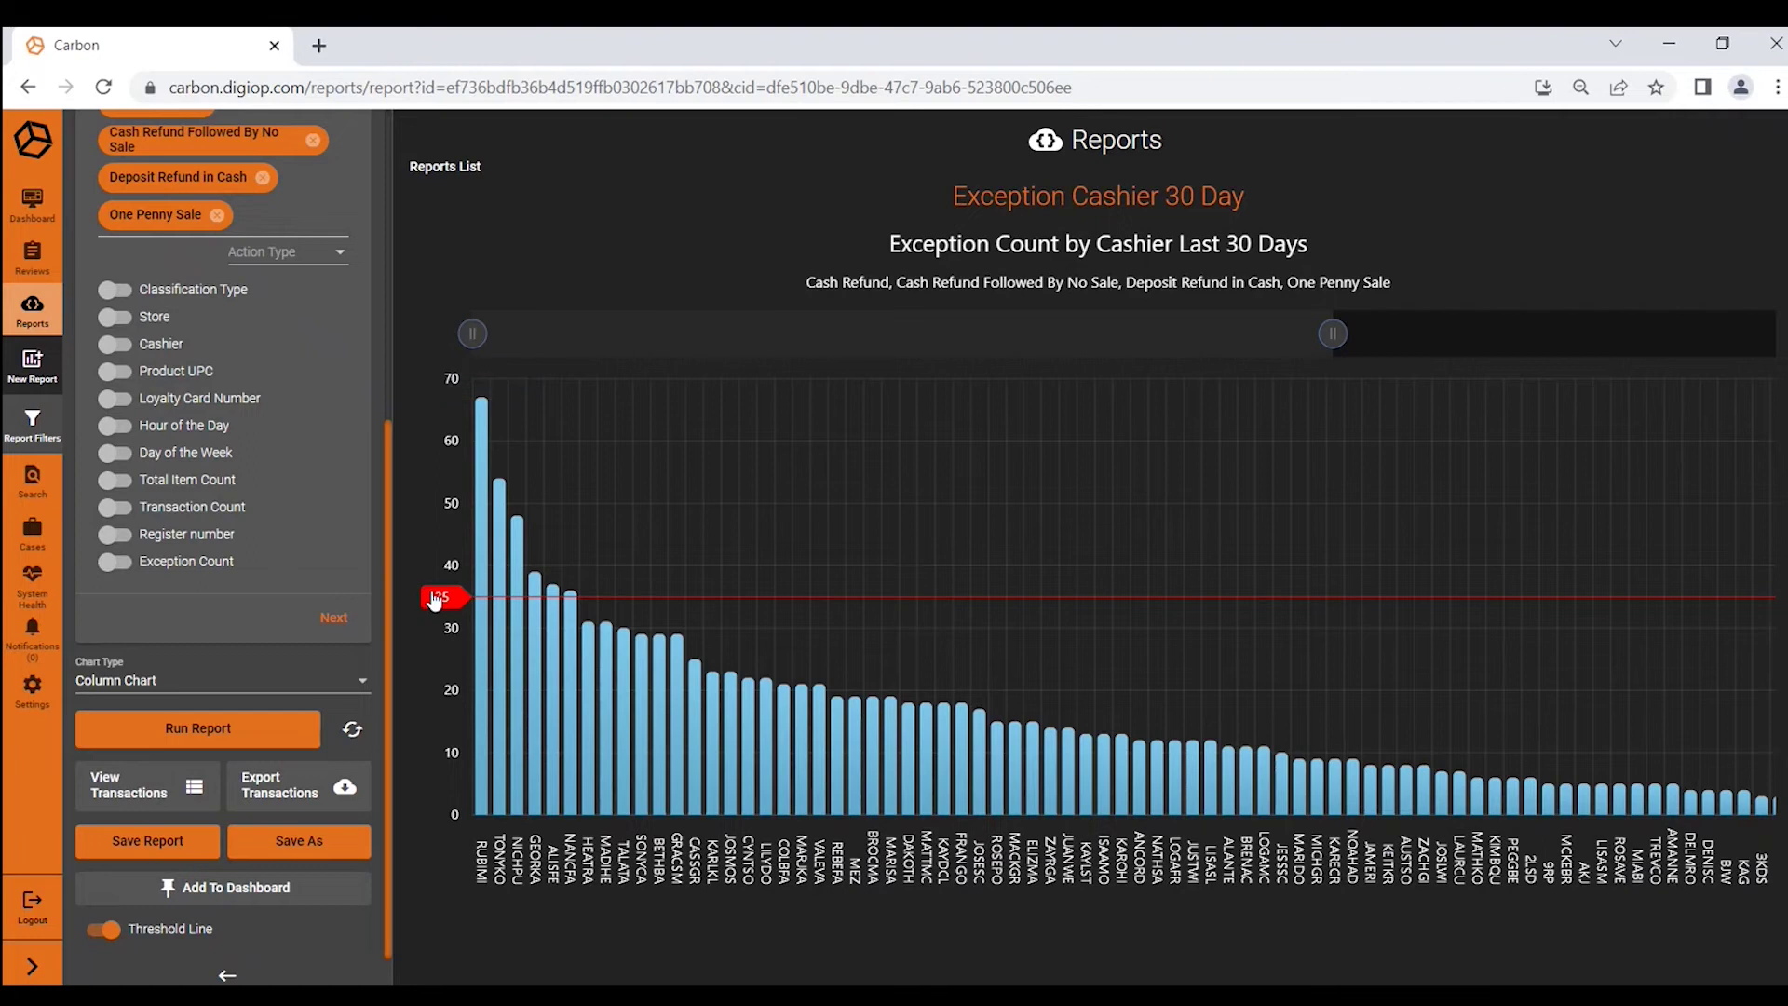
pyautogui.moveTo(437, 604); pyautogui.dragTo(441, 704)
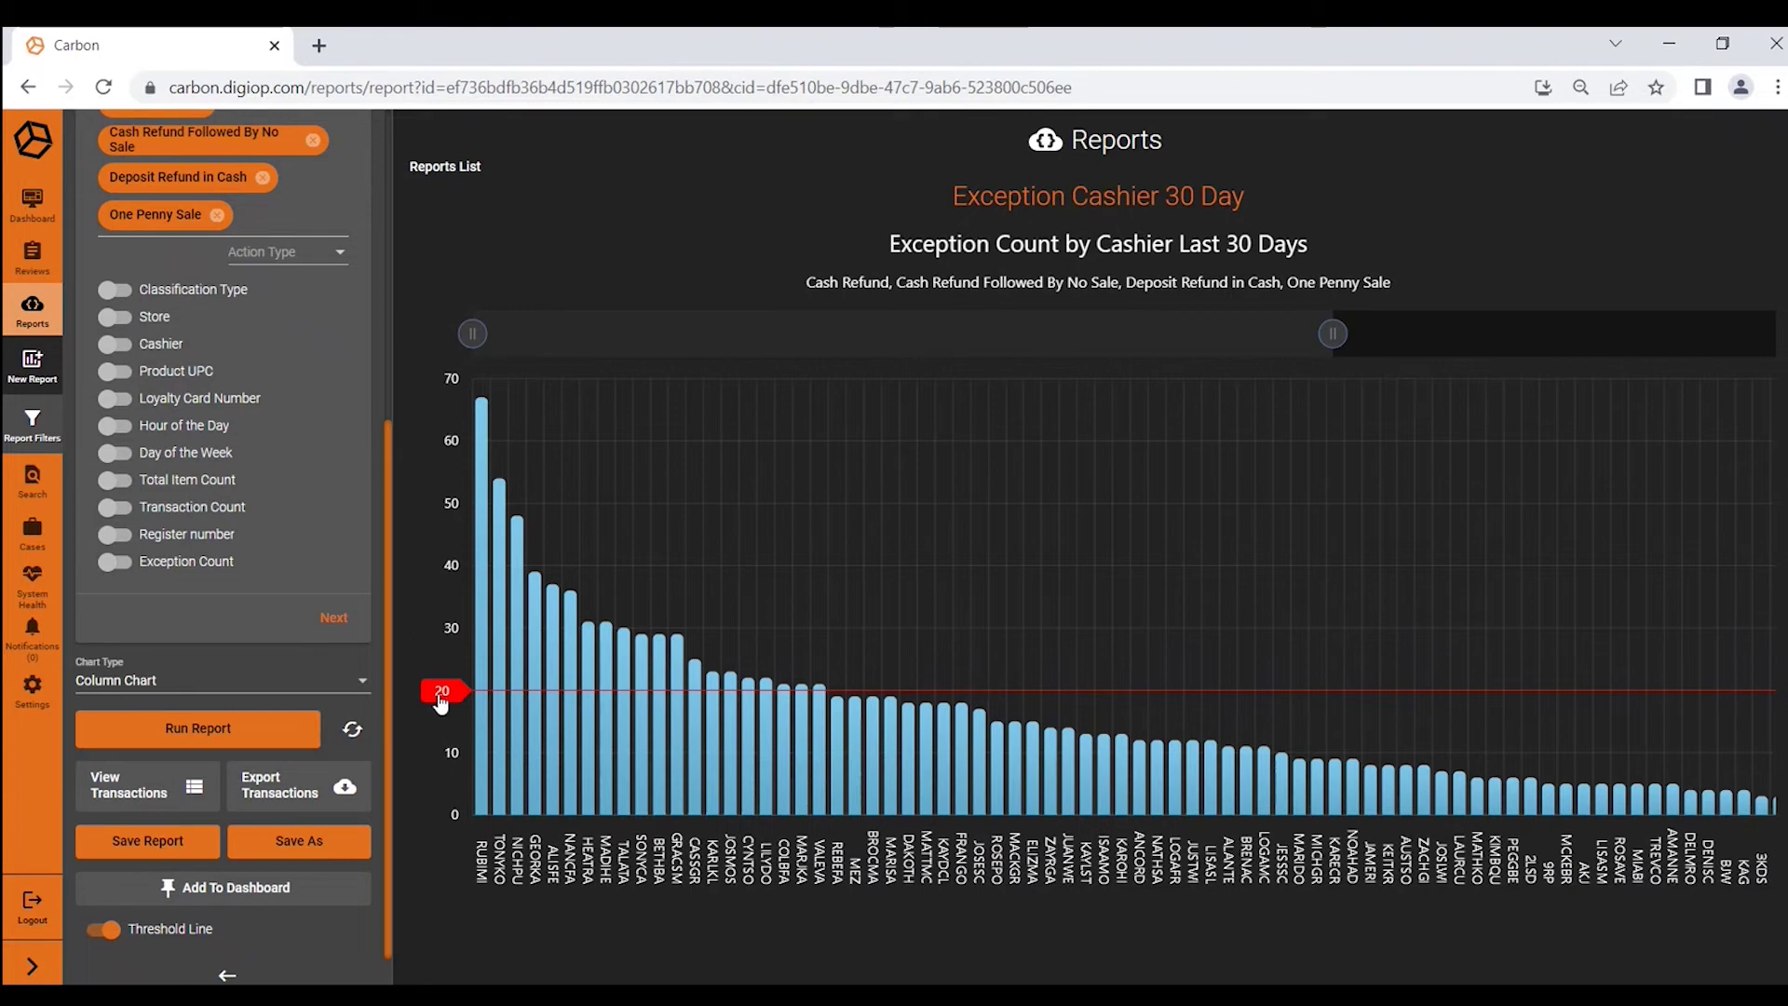
pyautogui.moveTo(442, 704); pyautogui.dragTo(463, 673)
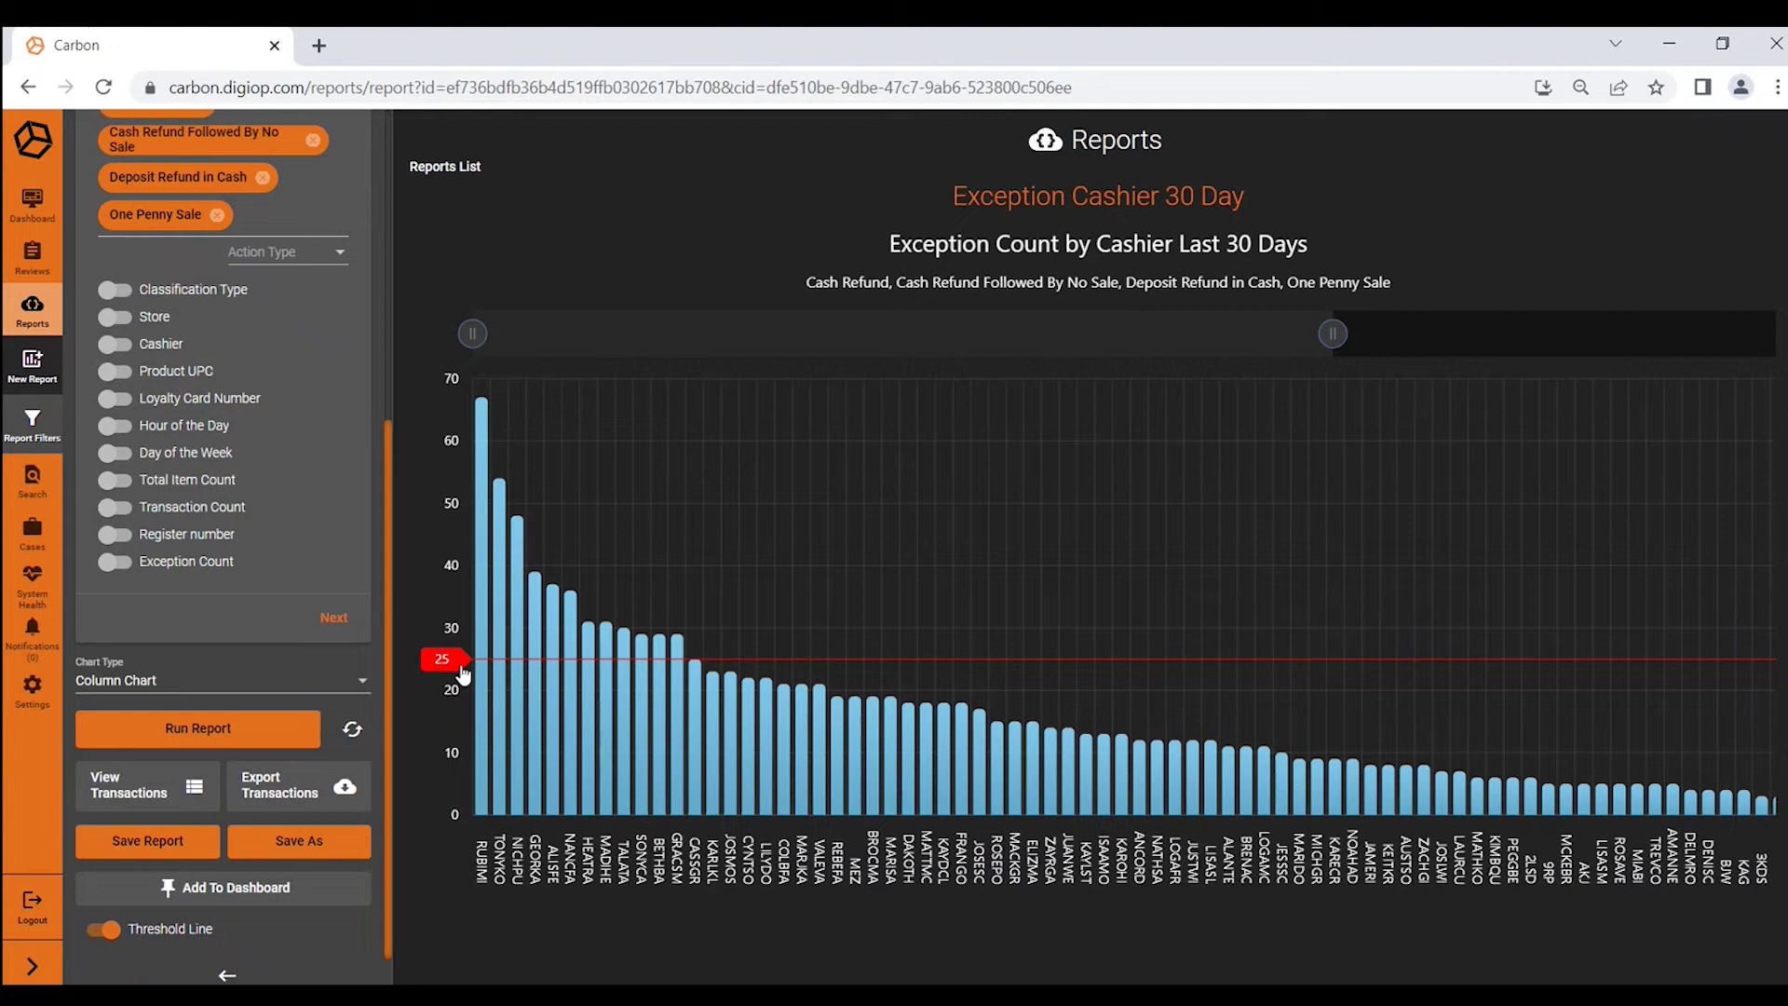
pyautogui.moveTo(466, 665); pyautogui.dragTo(474, 652)
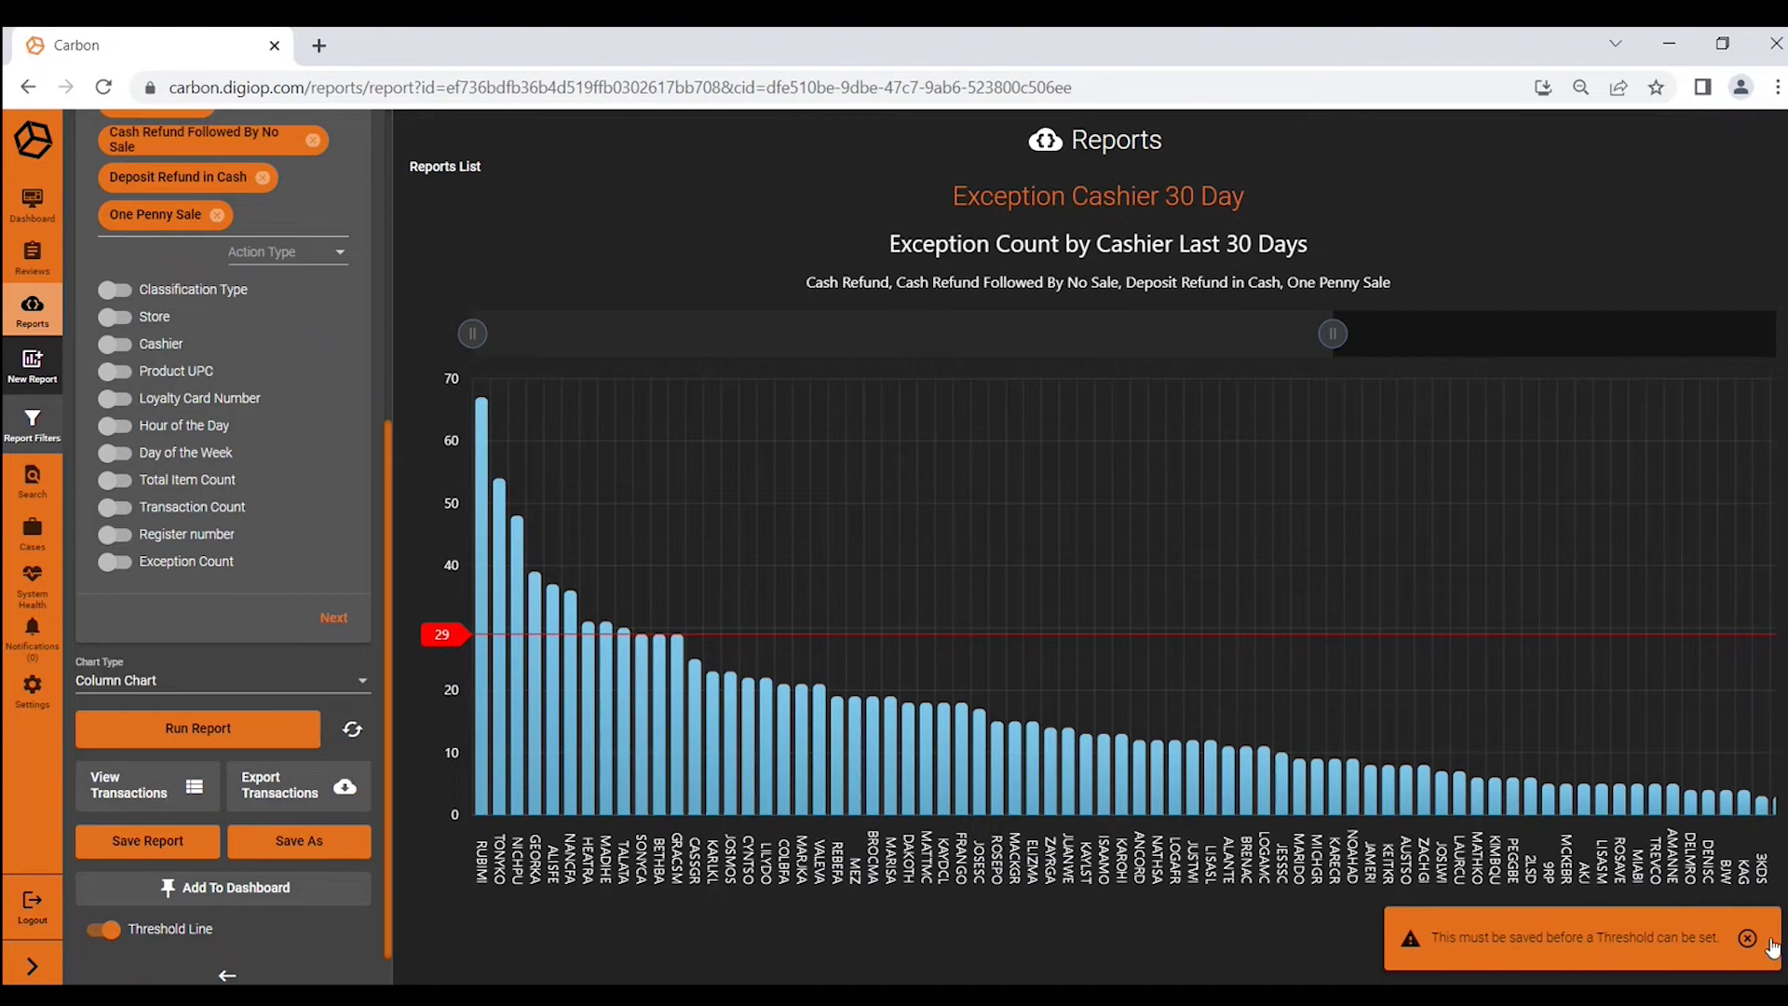
pyautogui.click(146, 841)
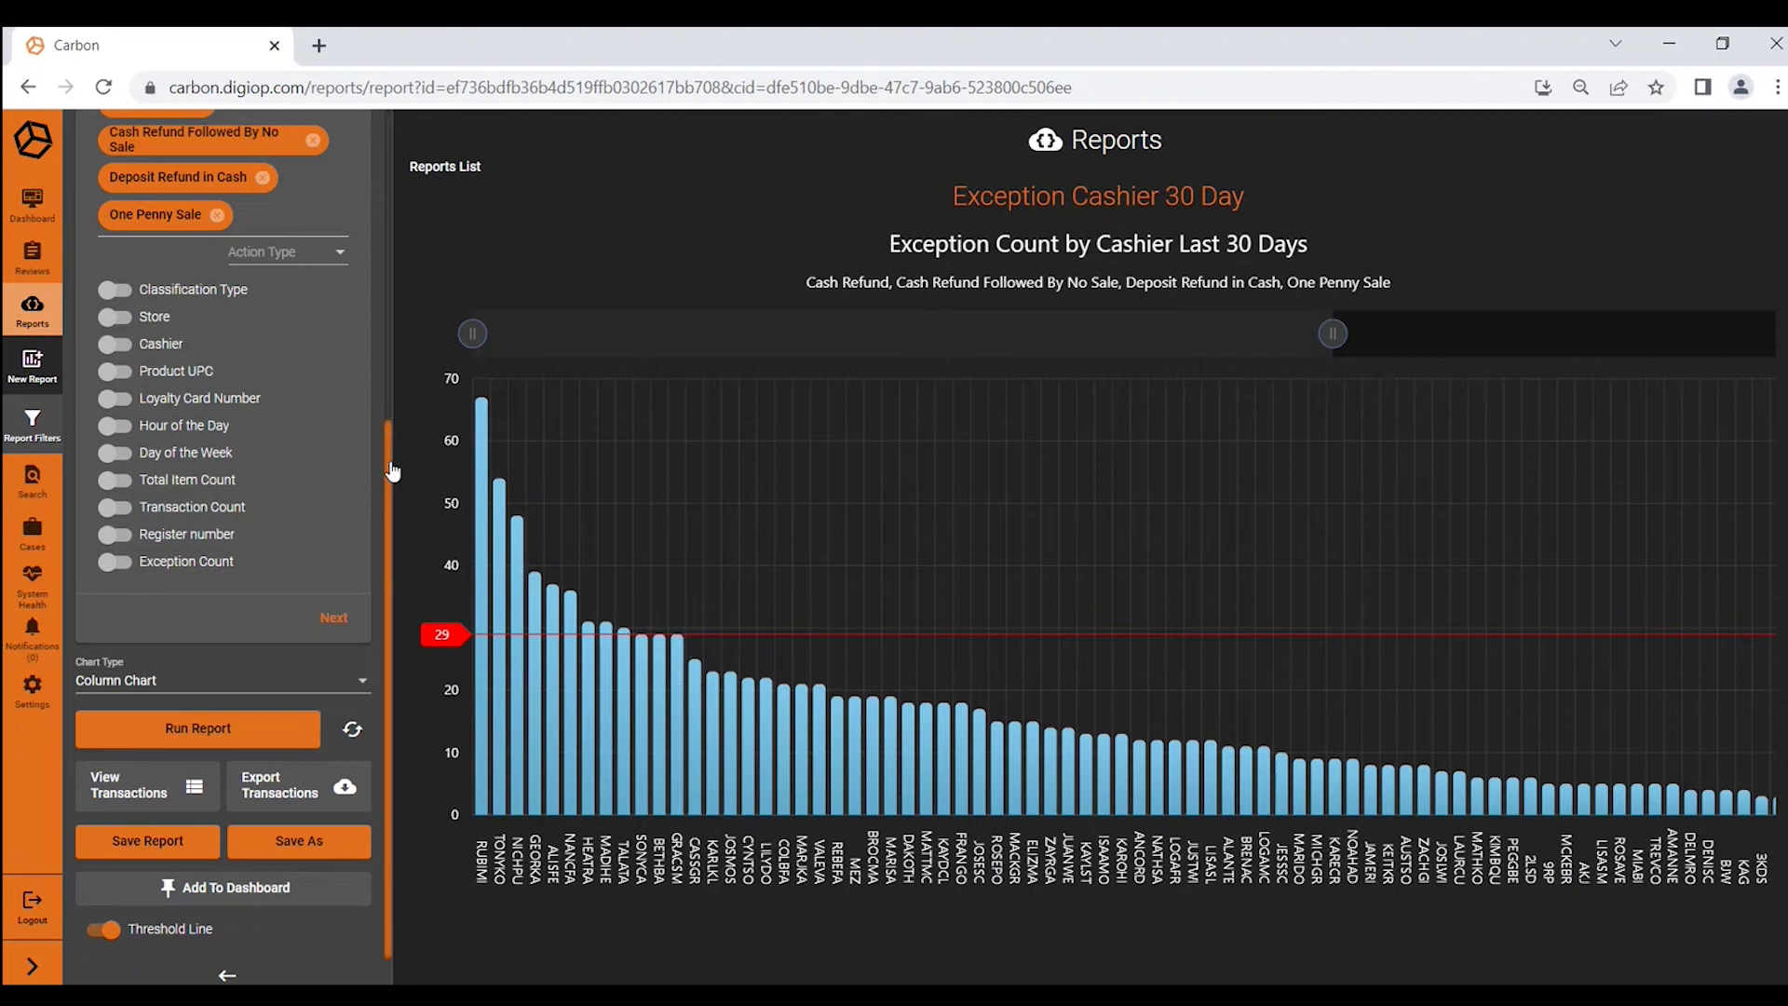
# Remove all four exception types (Cash Refund, Cash Refund Followed By No Sale, Deposit Refund in Cash, One Penny Sale) and enable the Product UPC filter to search for Paint
pyautogui.moveTo(391, 482); pyautogui.dragTo(385, 276)
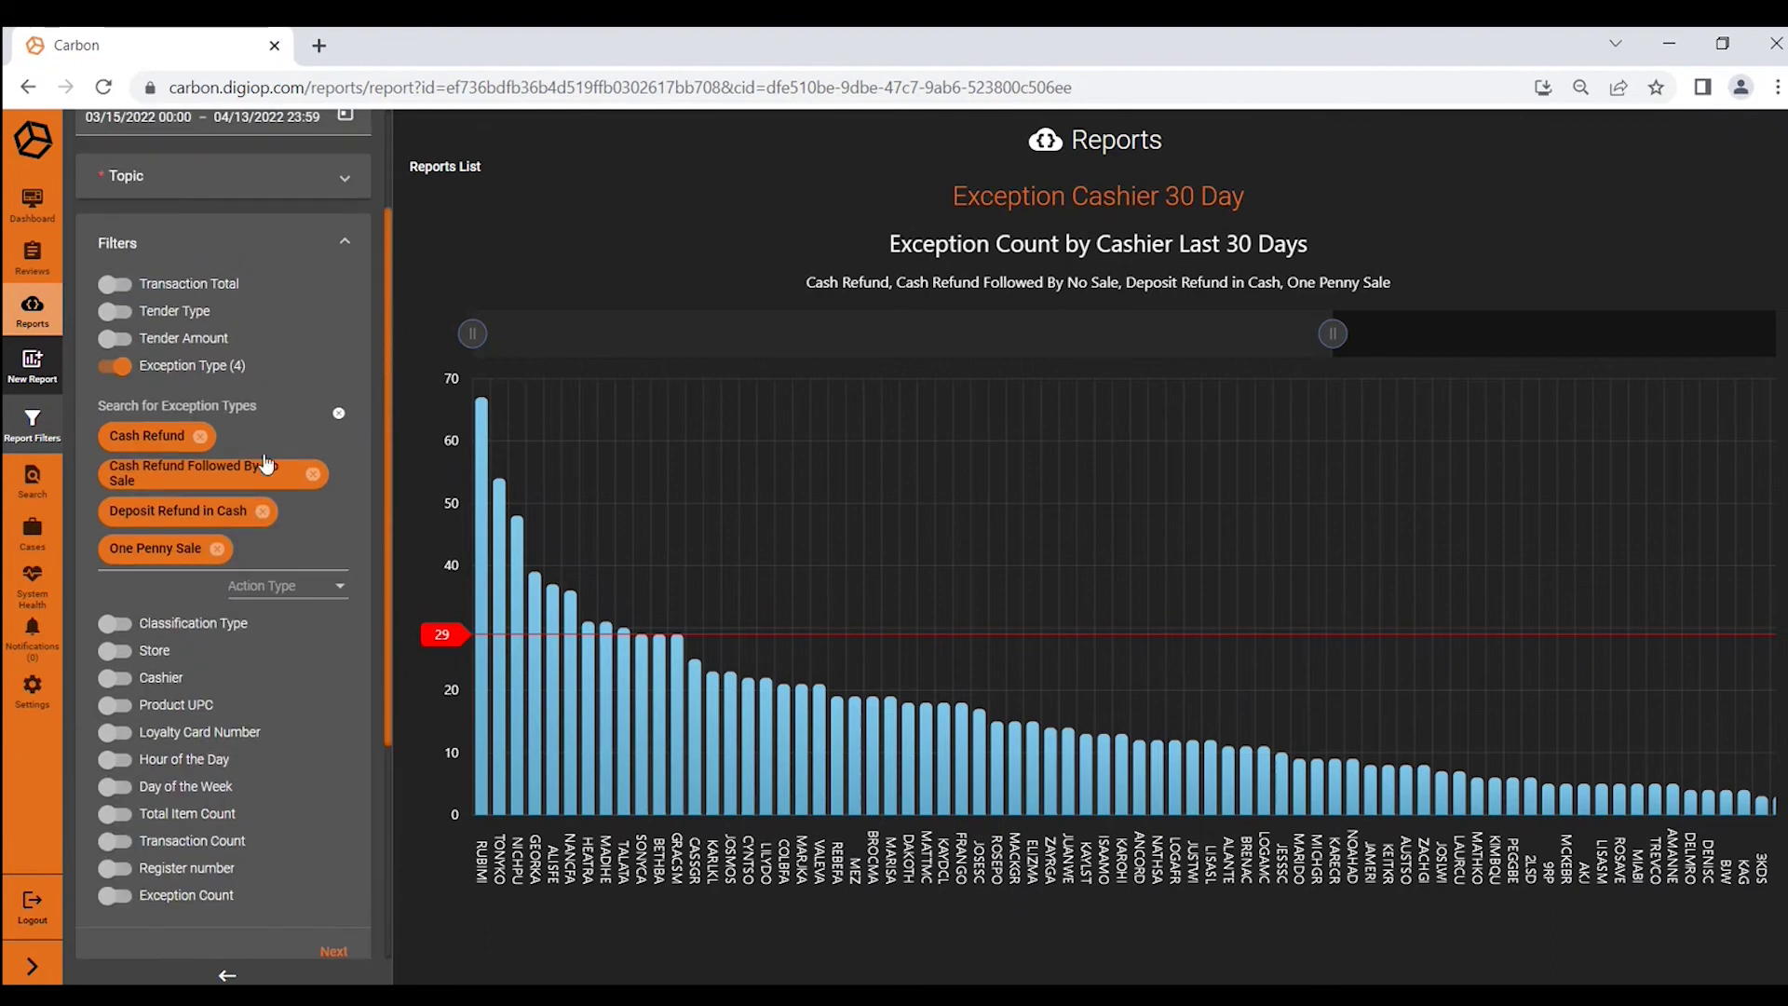
pyautogui.click(199, 436)
pyautogui.click(311, 438)
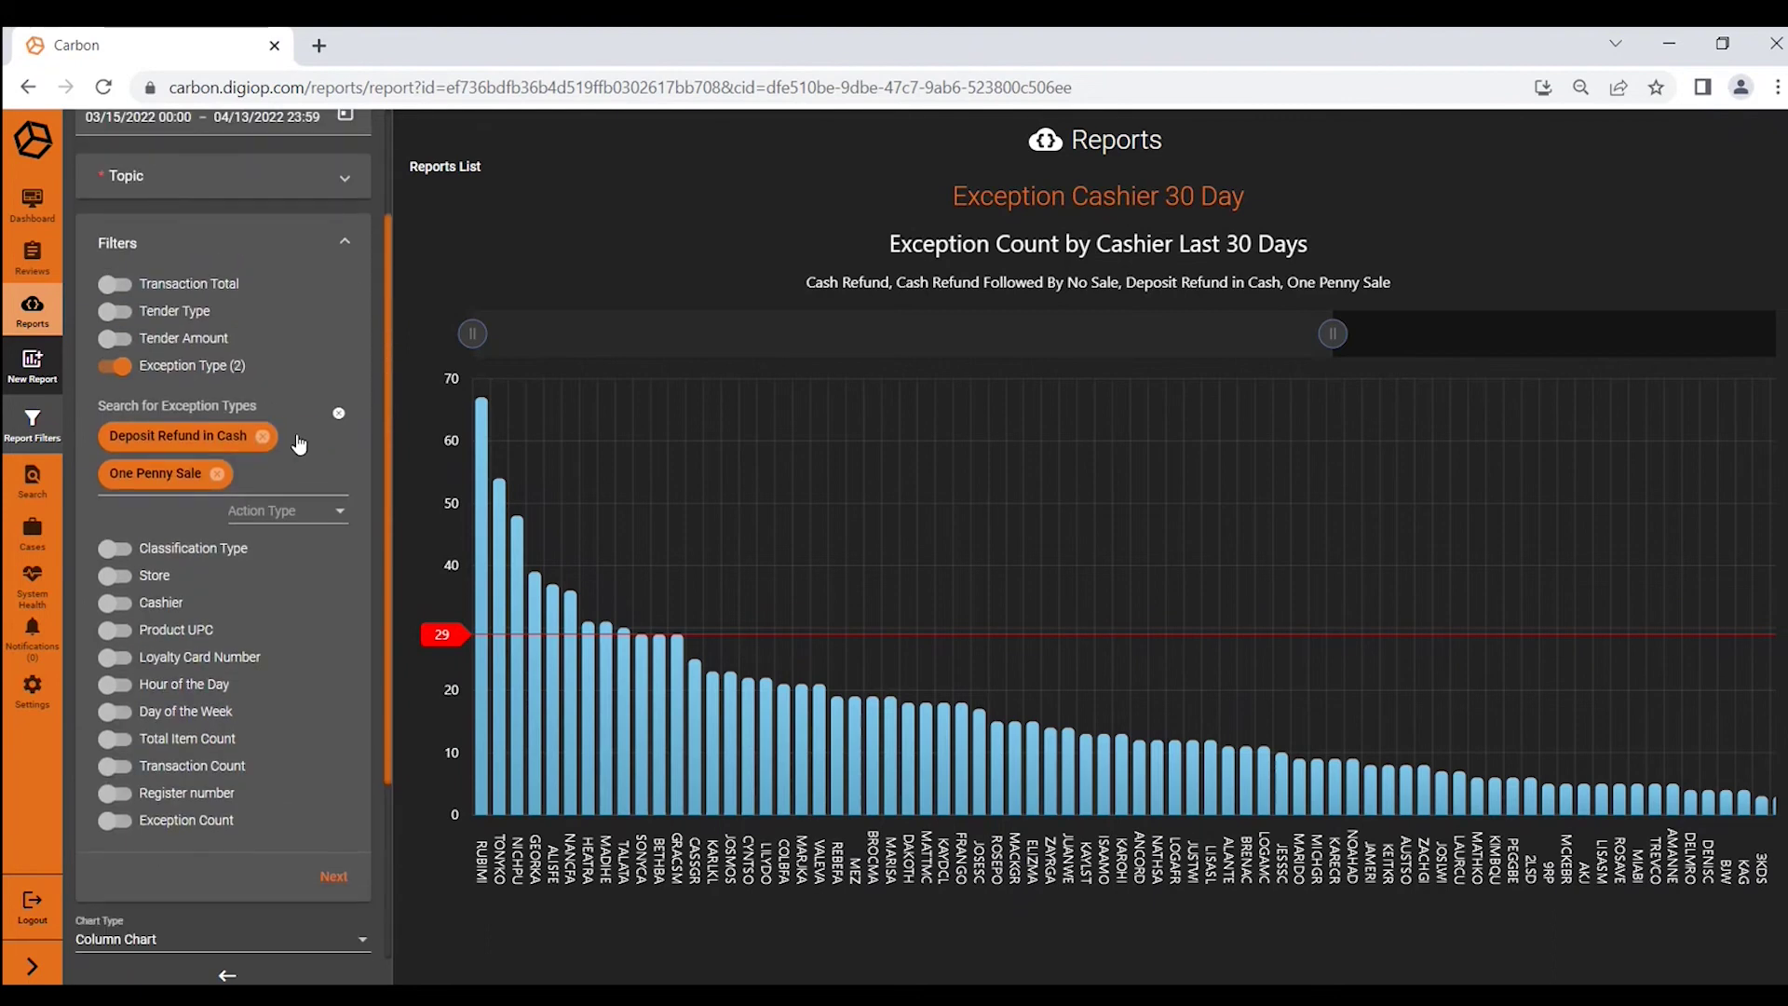
pyautogui.click(264, 438)
pyautogui.click(218, 439)
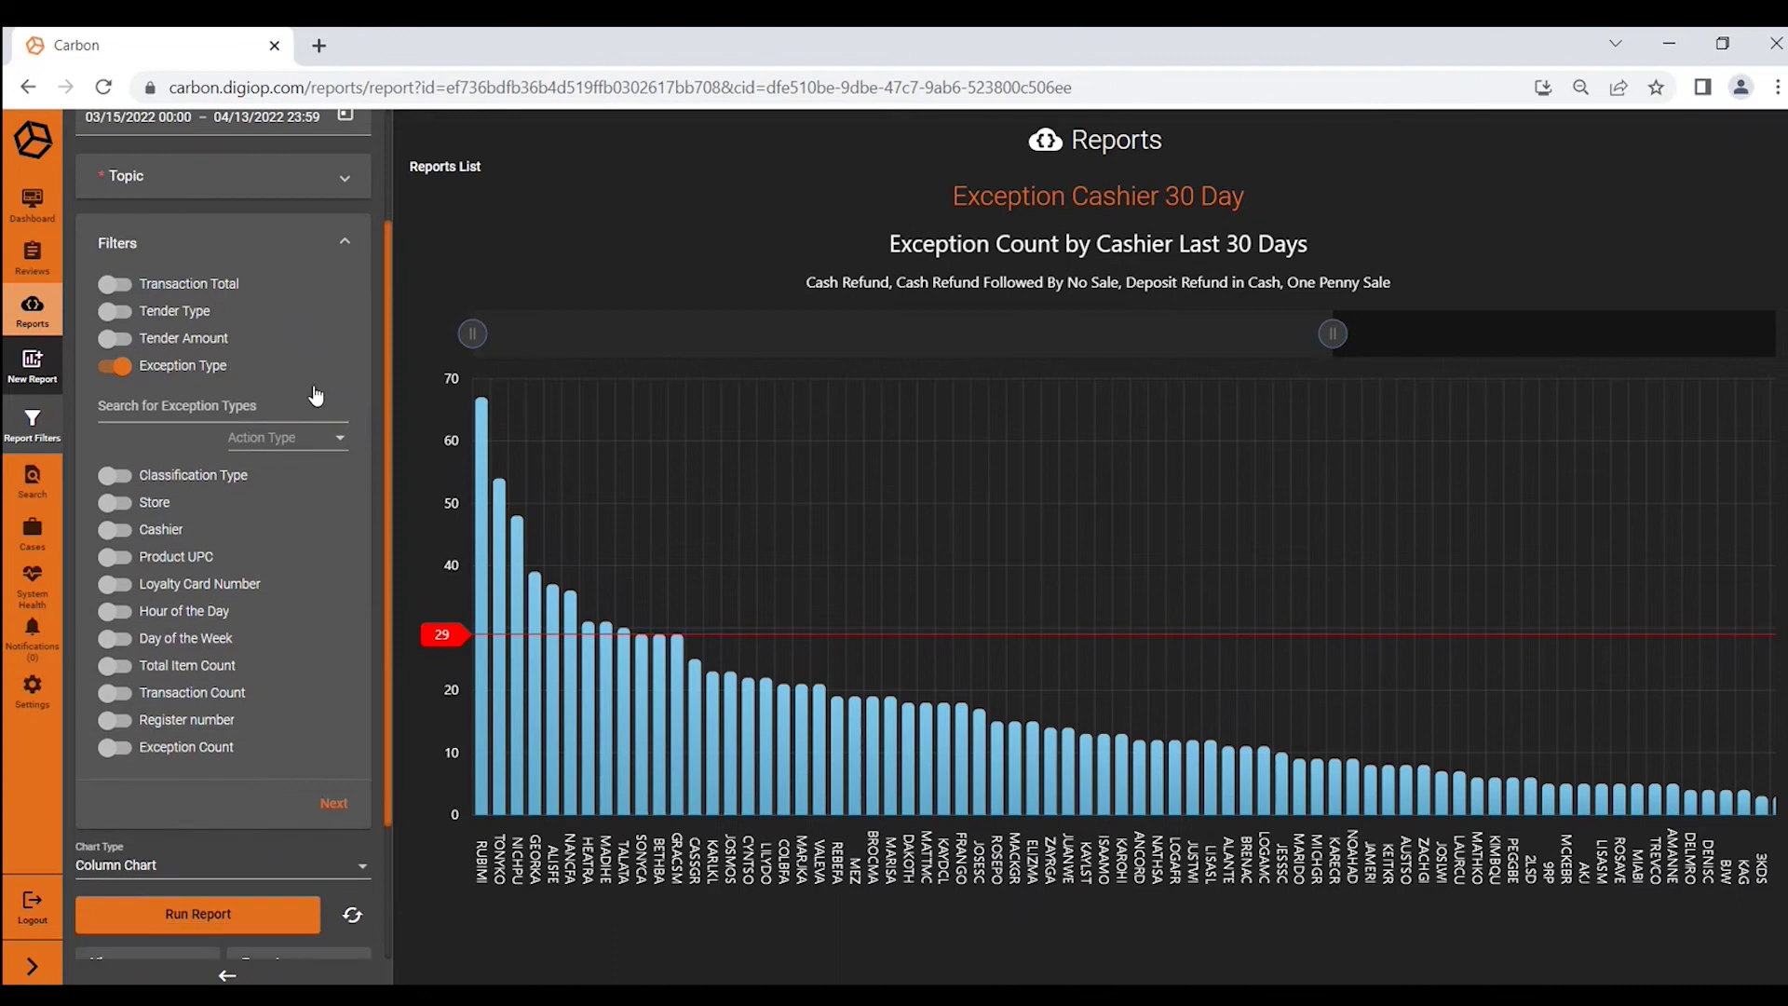
pyautogui.click(114, 559)
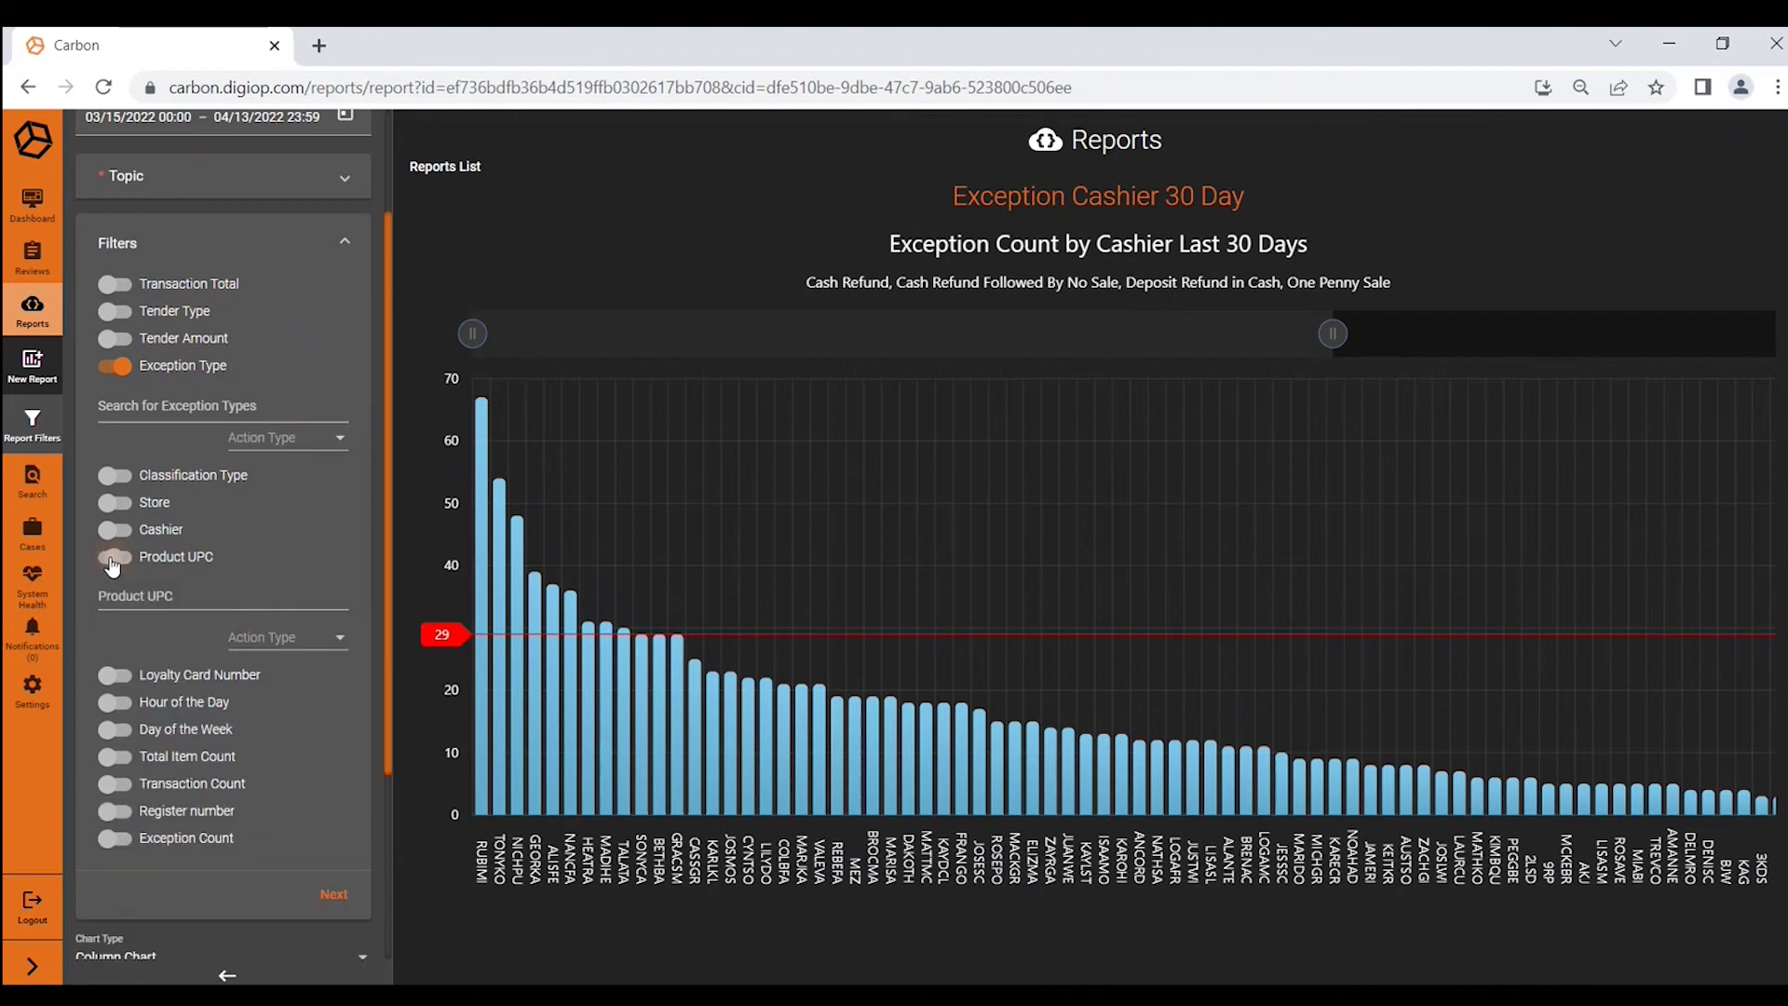
pyautogui.click(156, 594)
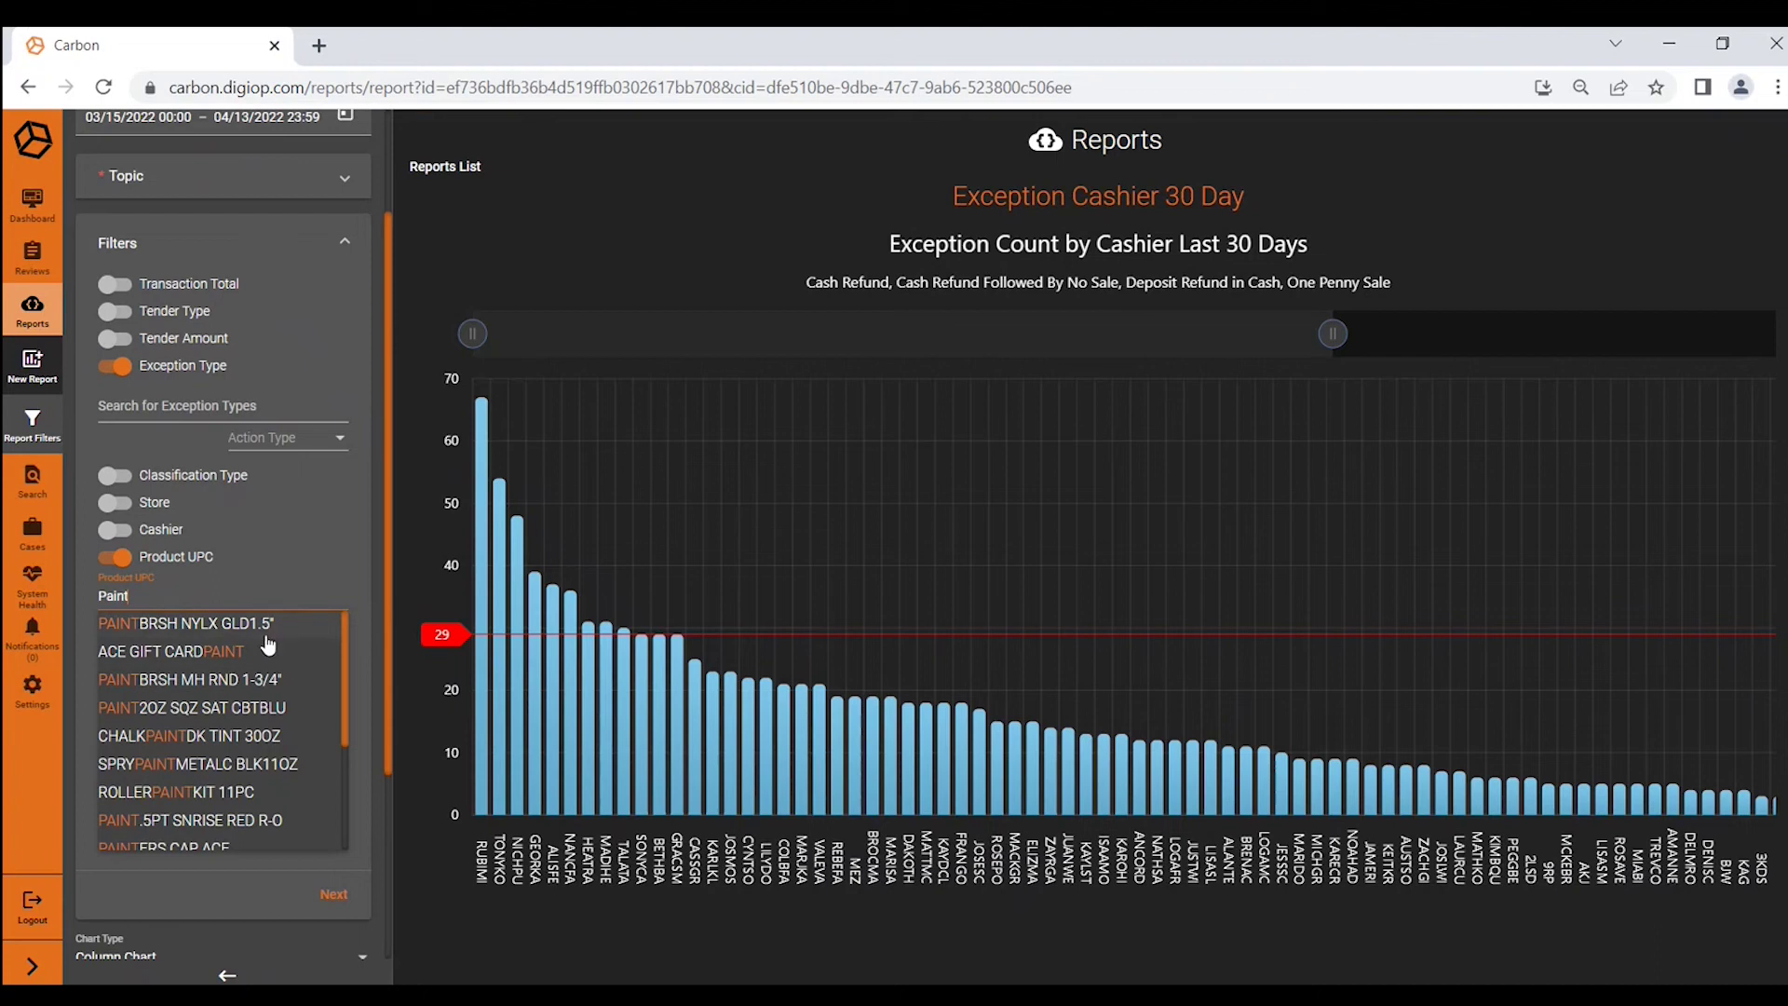
# Add 1800127: PAINT BRSH NYLX GLD1.5" as the Product UPC filter, then return to the saved reports list
pyautogui.click(195, 626)
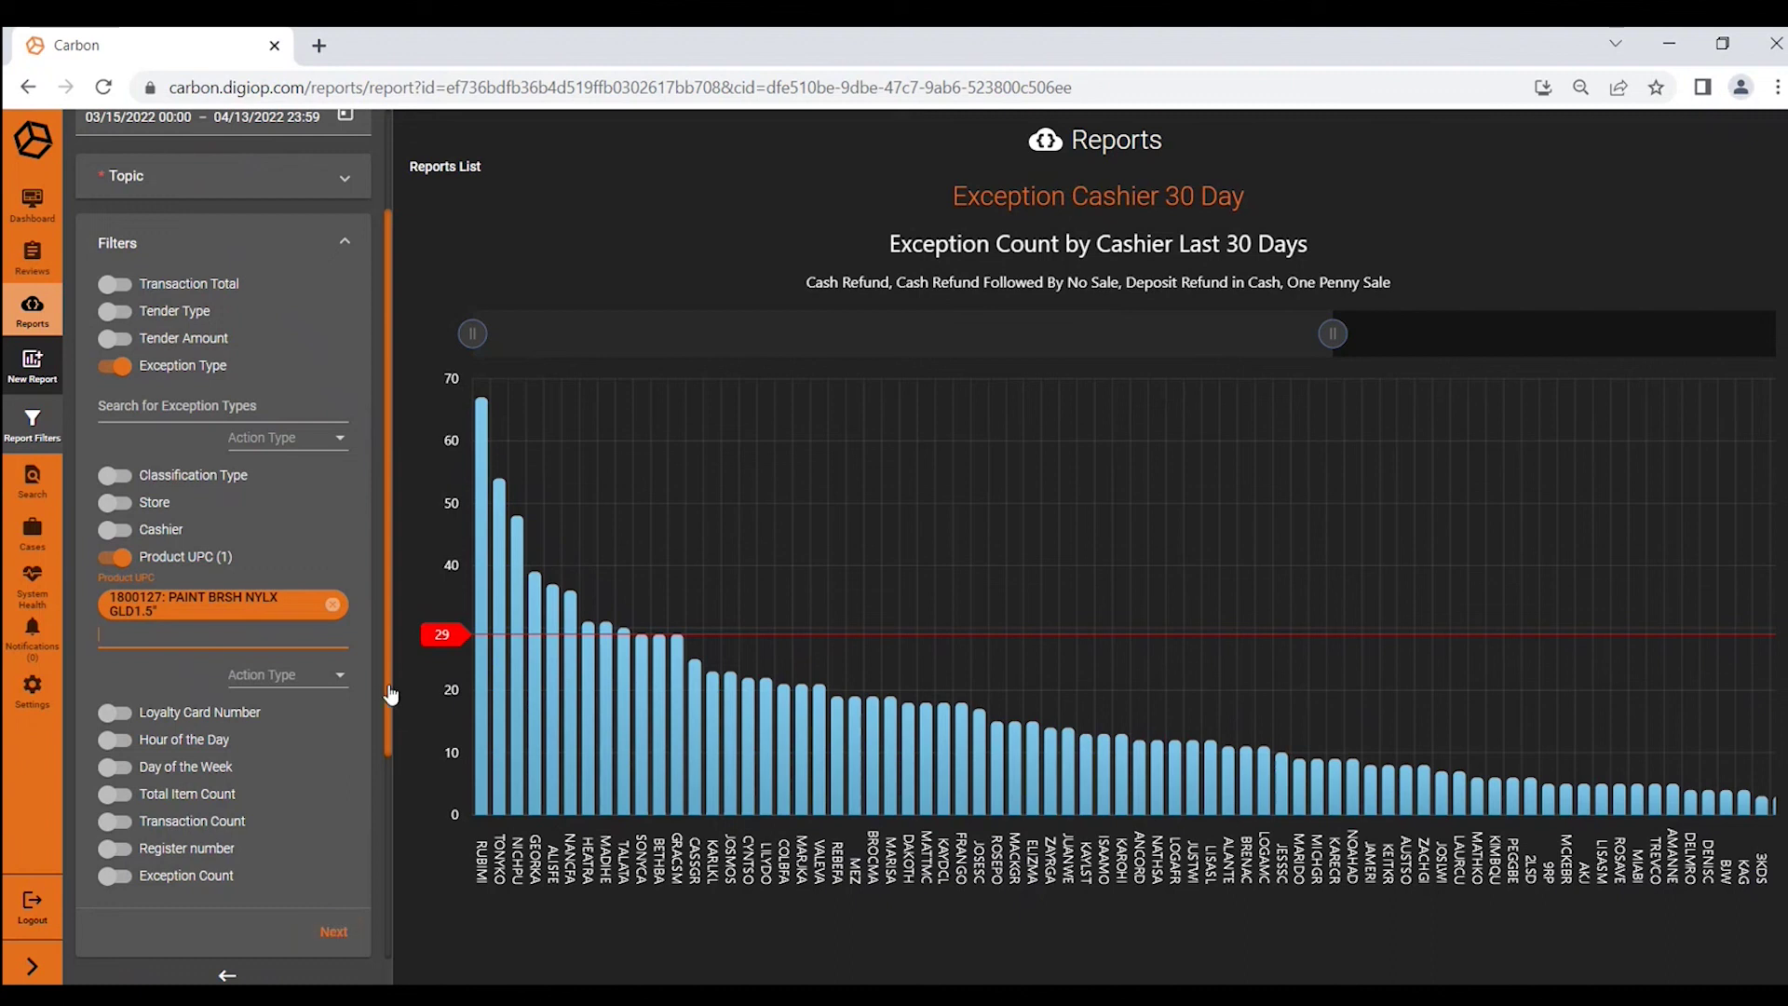
pyautogui.moveTo(387, 699); pyautogui.dragTo(413, 457)
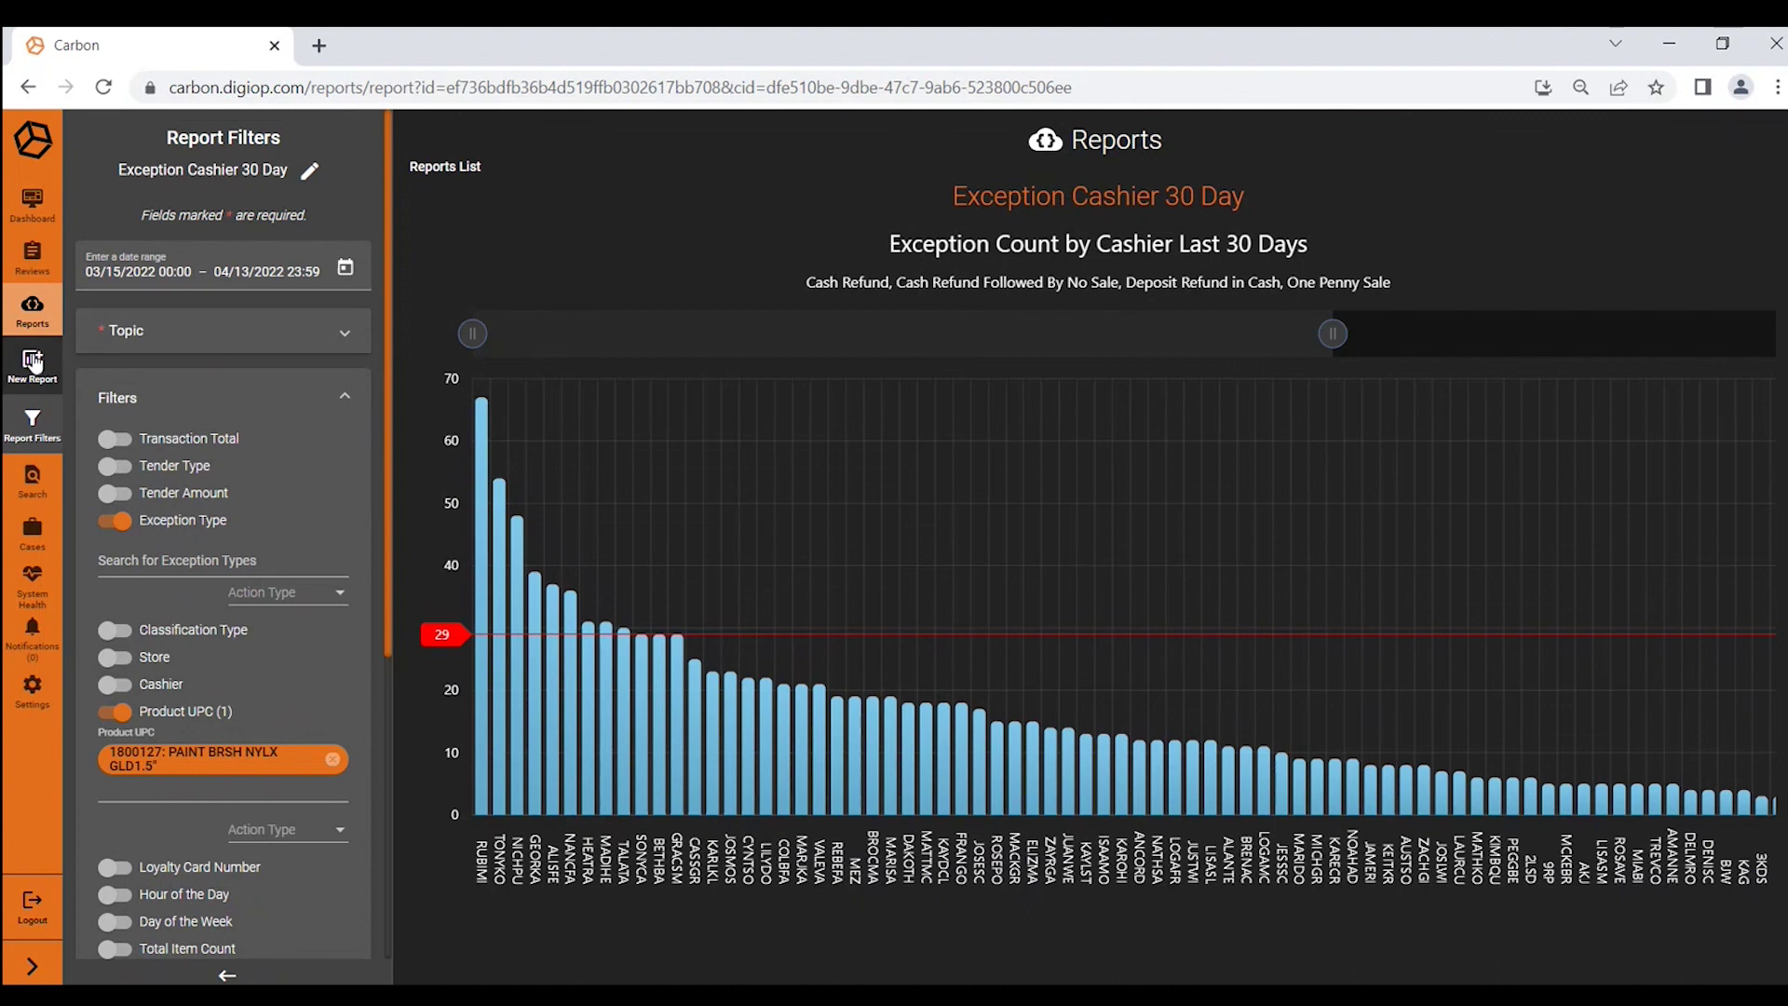
pyautogui.click(33, 310)
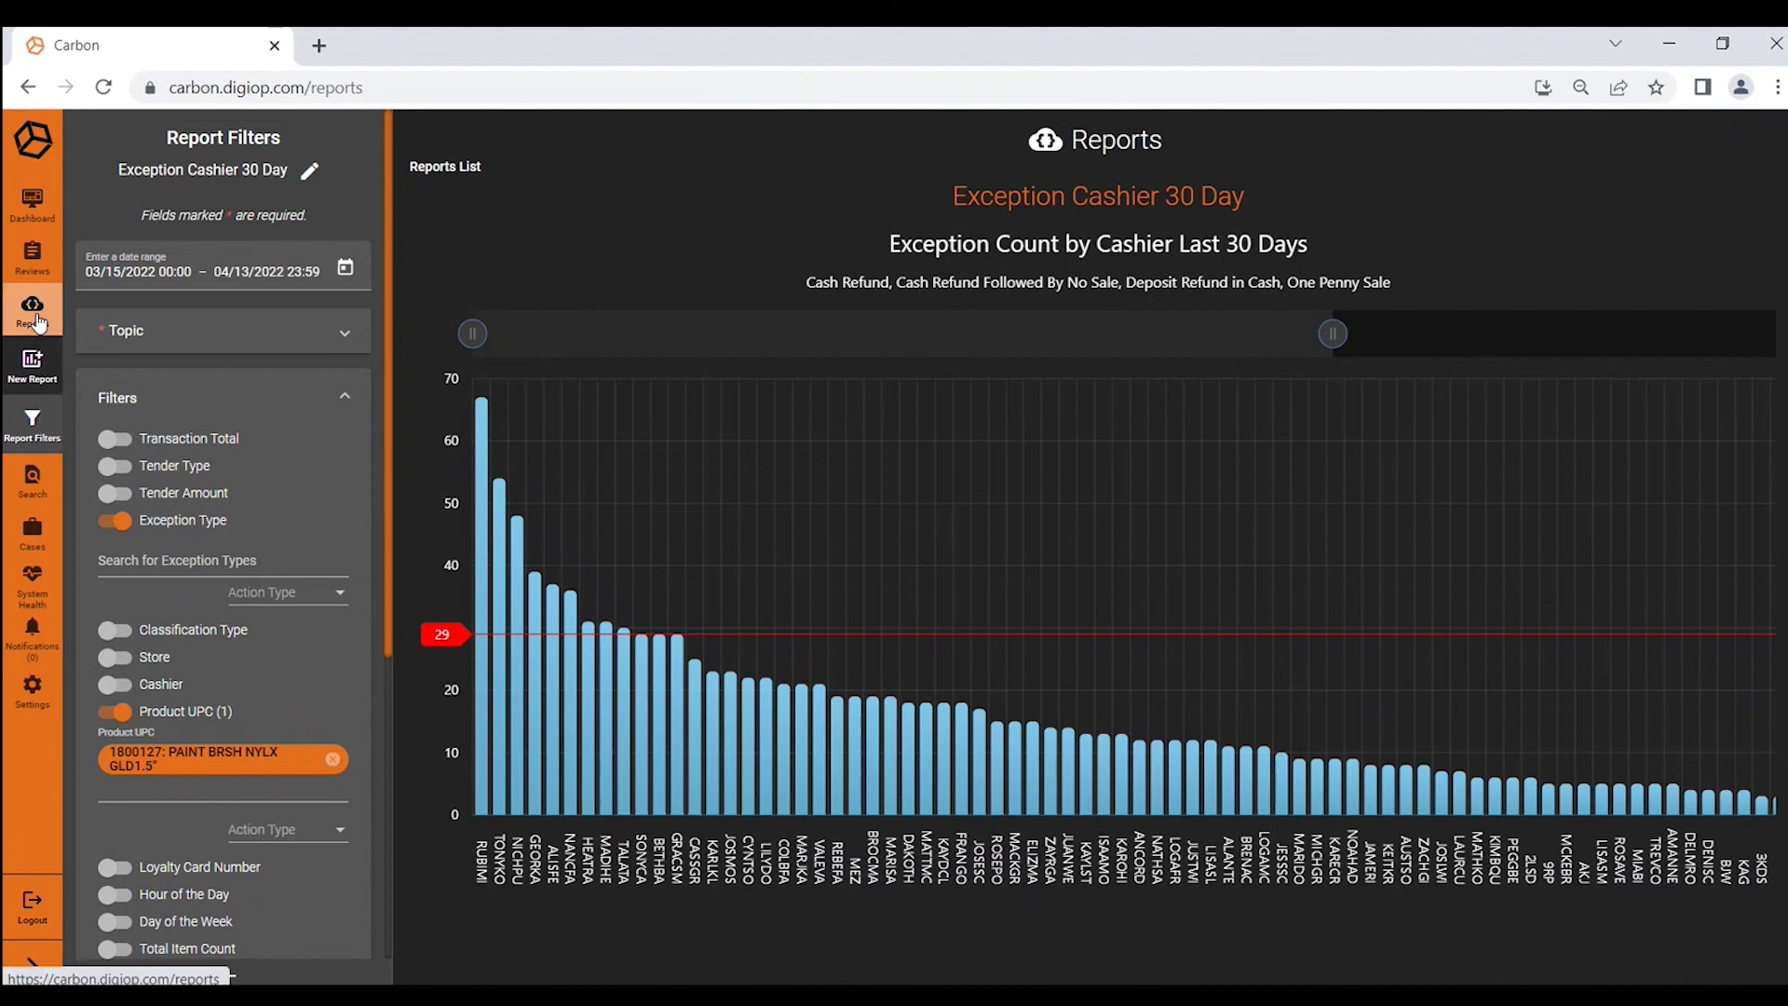